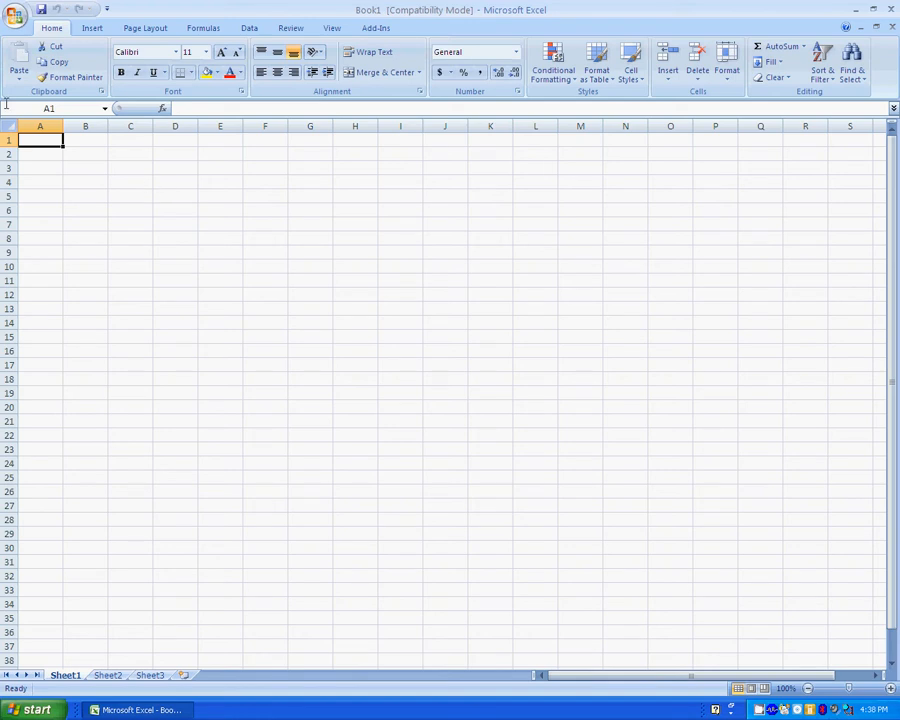
Enter the column headings Time in A1 and Temperature in B1.
type("Time")
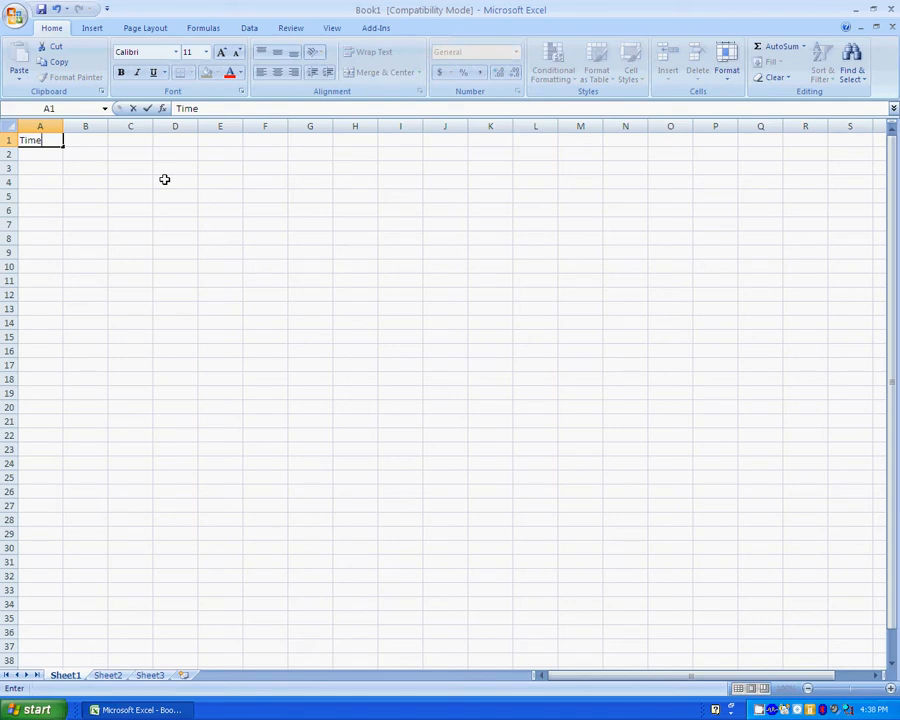
key("Return")
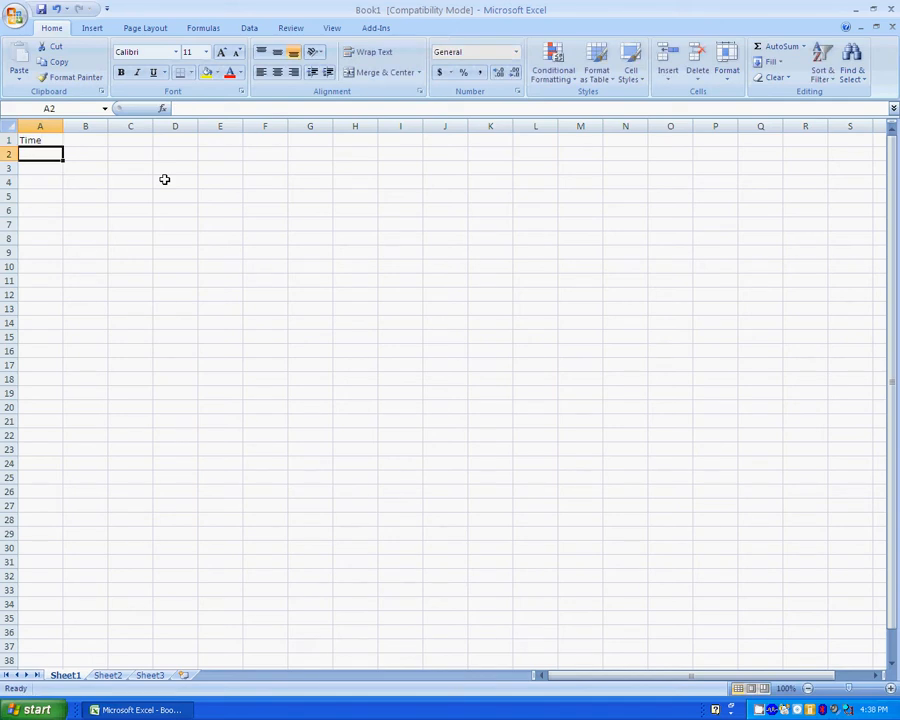
key("Up")
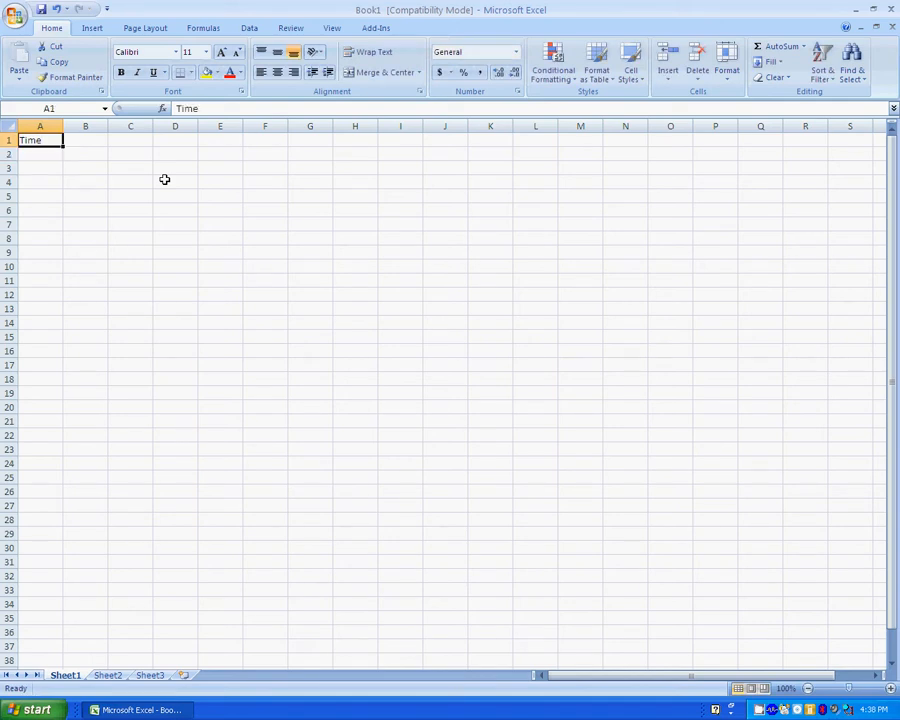
key("Right")
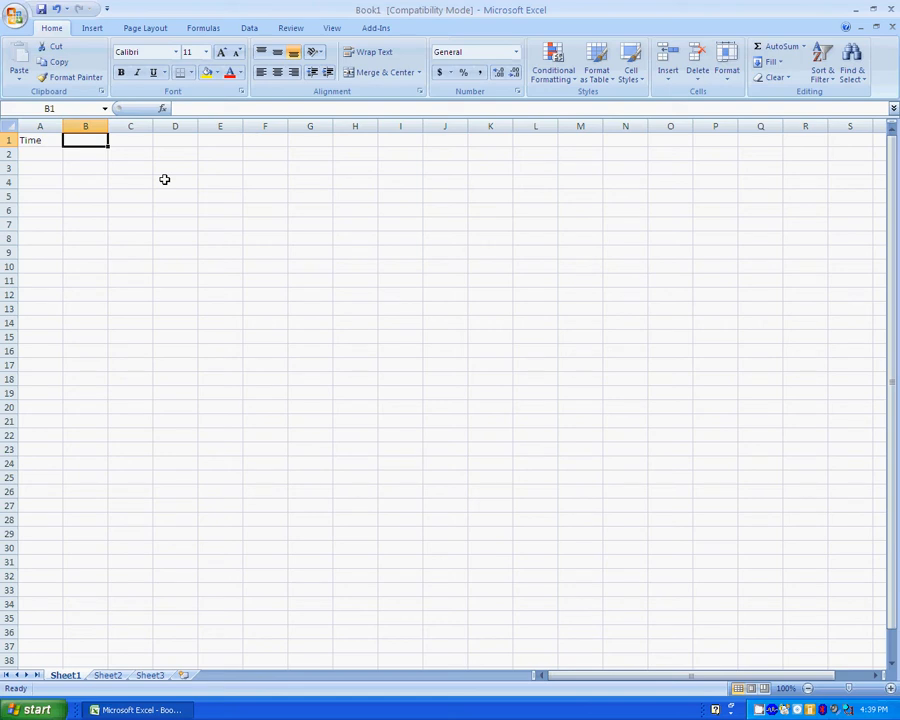
type("Temperature")
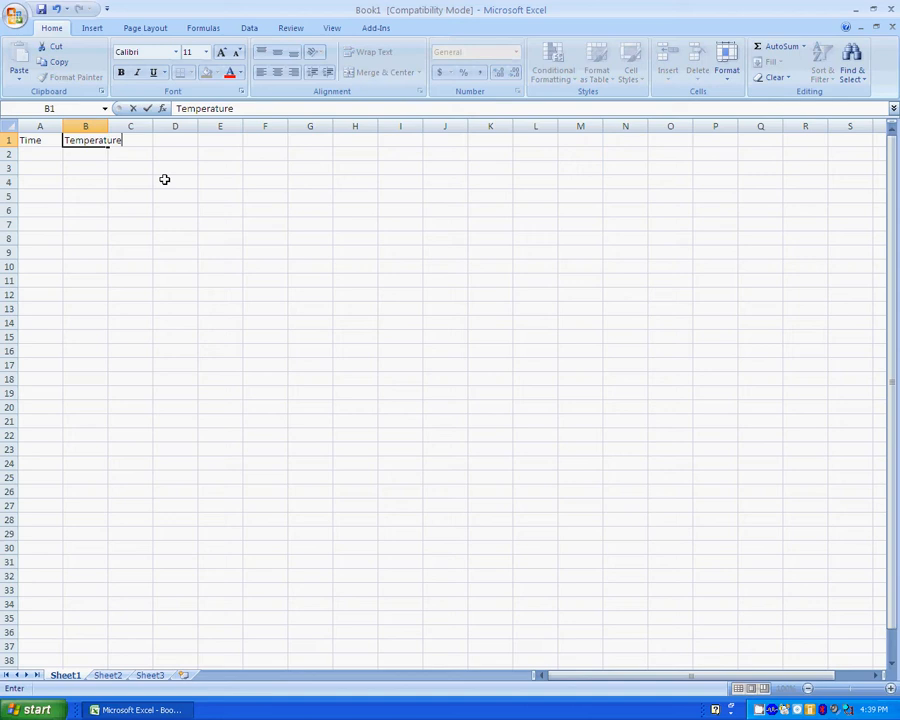
key("Return")
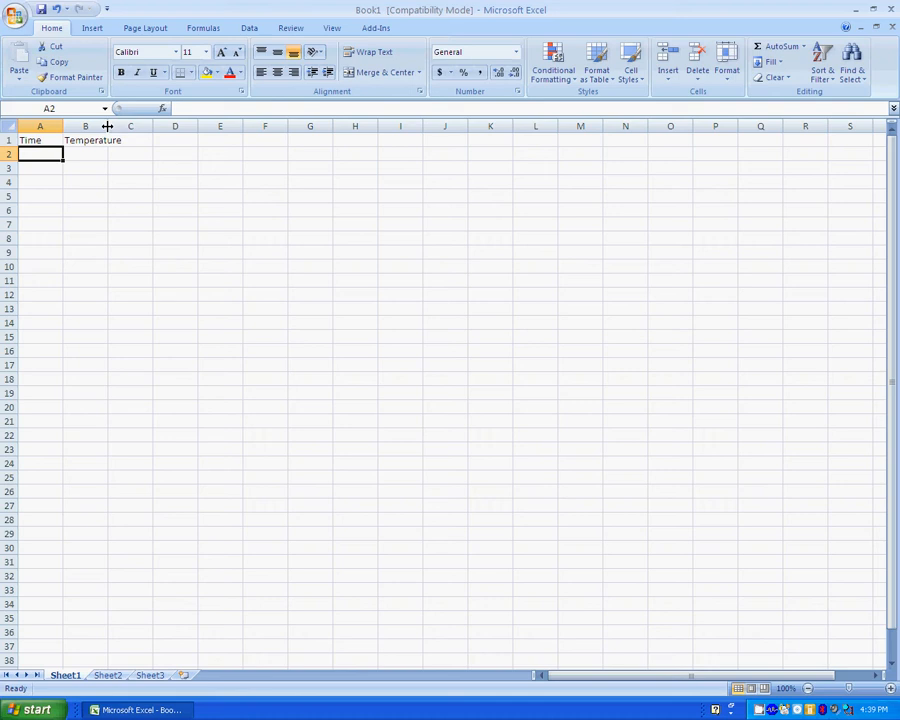
Autofit column B to fit 'Temperature' and enter 1 as the first Time value in A2.
double_click(107, 126)
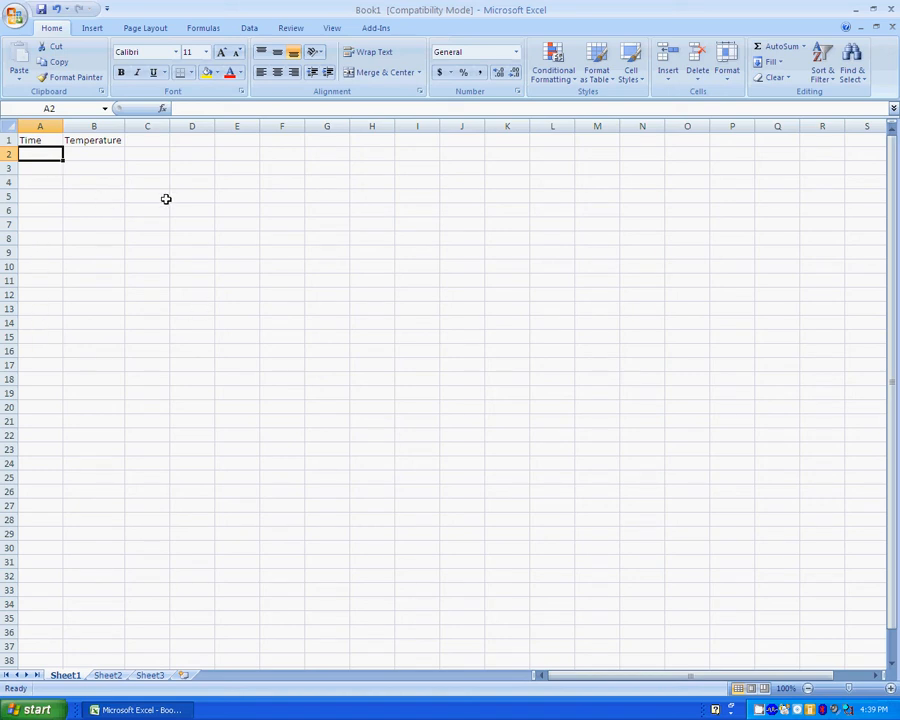
type("1")
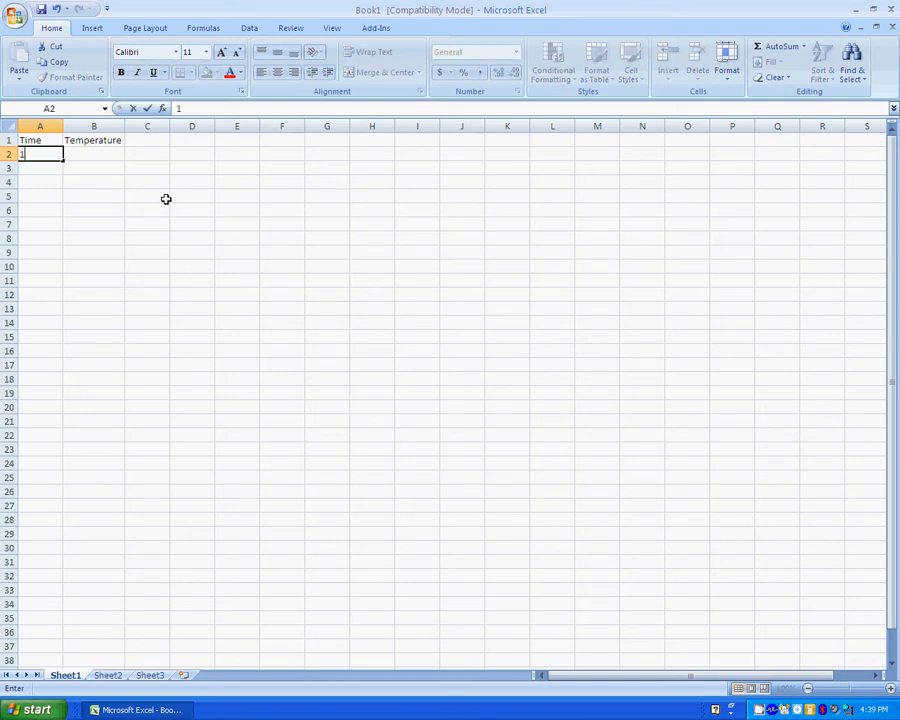
key("Return")
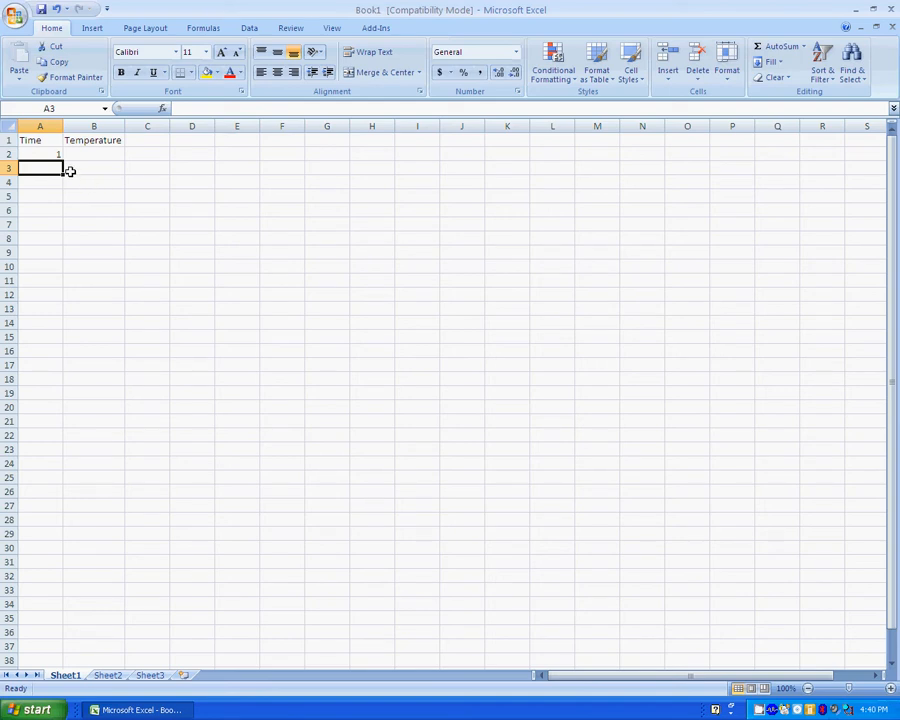
Enter =A2+1 in A3 and fill it down to A16 so Time runs 1 to 15.
type("=")
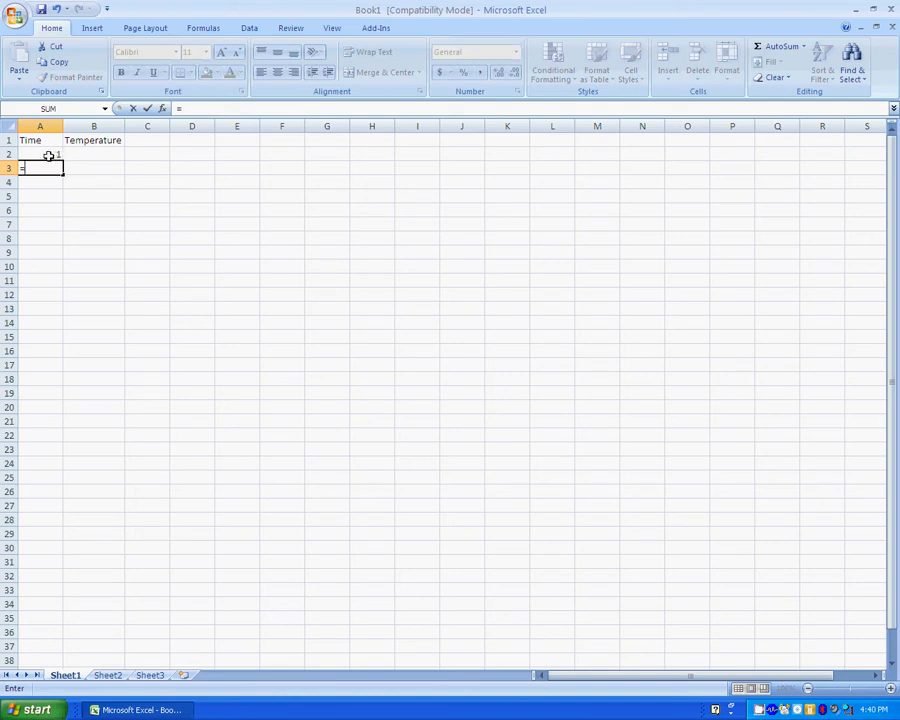
left_click(48, 155)
type("+1")
key("Return")
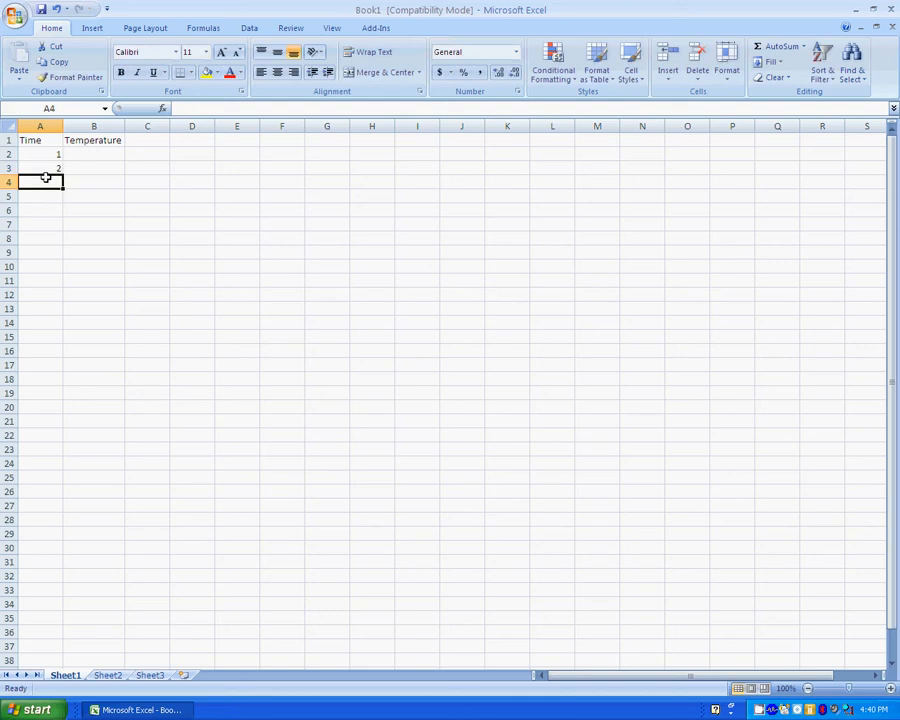
left_click(46, 168)
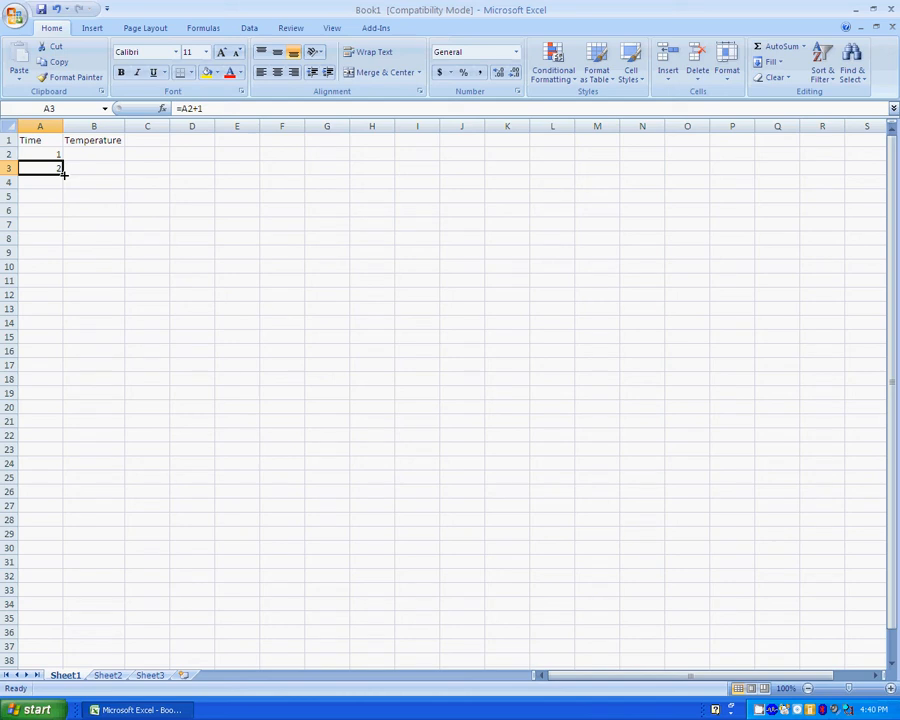
left_click_drag(63, 173, 48, 355)
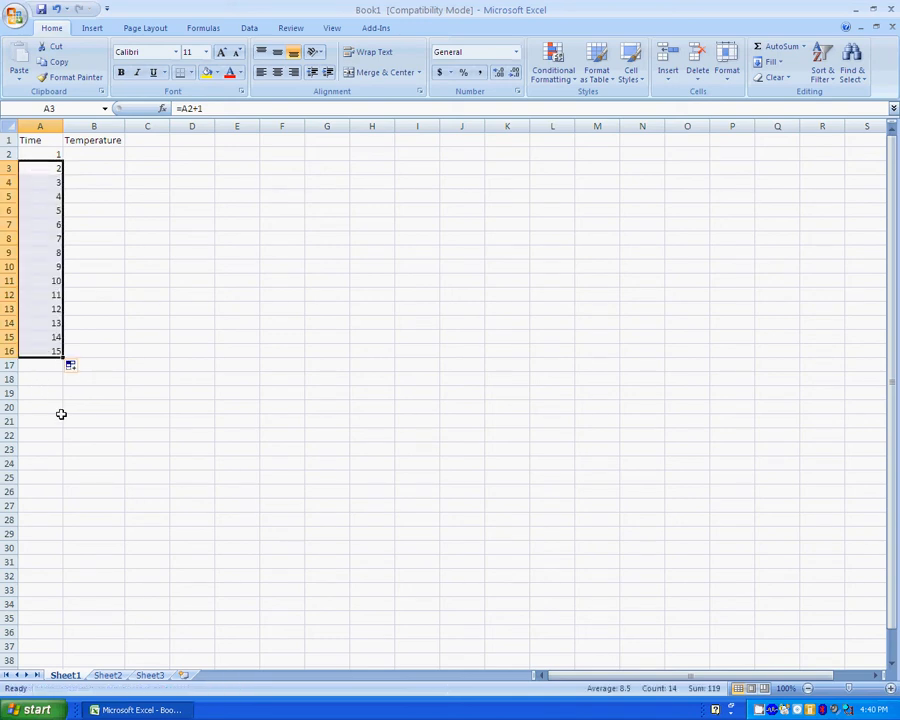
left_click(100, 154)
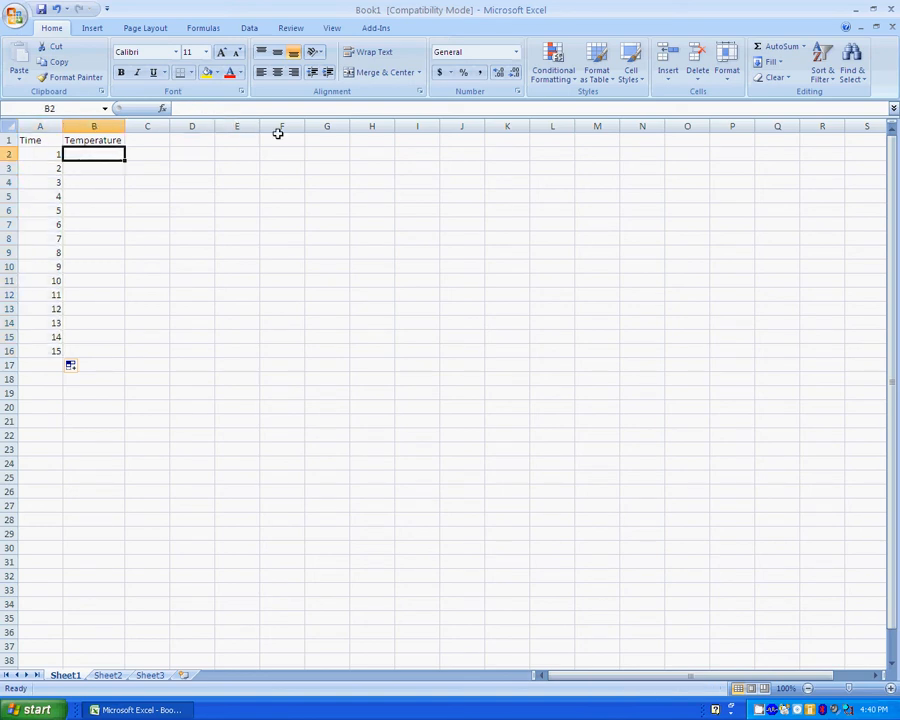
Enter temperatures 100, 95, 90, 85, 80, 75, 70 and 65 in B2:B9.
type("100")
key("Return")
type("95")
key("Return")
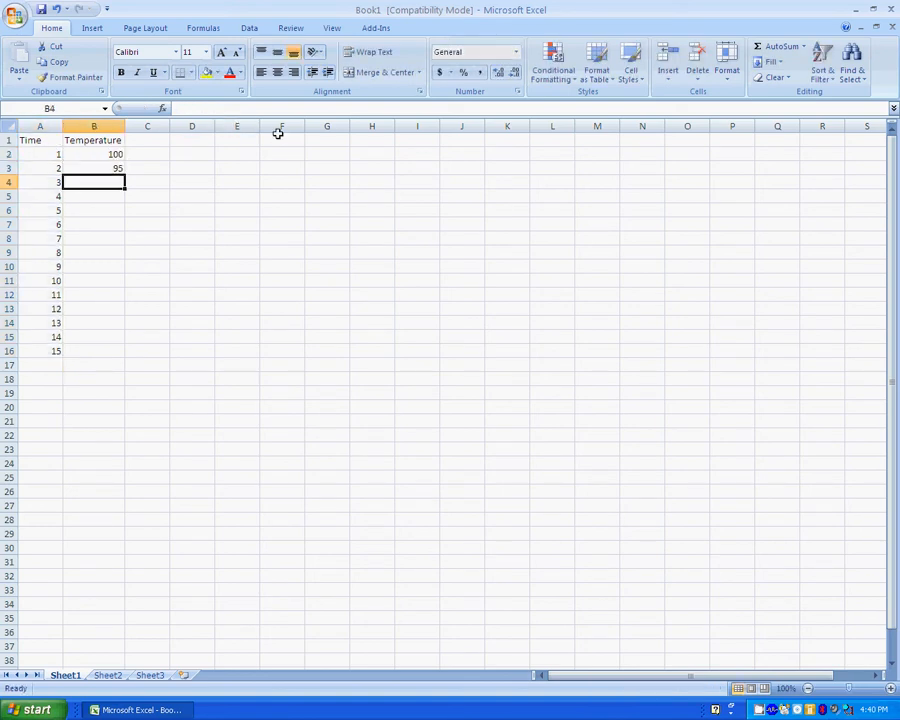
type("90")
key("Return")
type("85")
key("Return")
type("80")
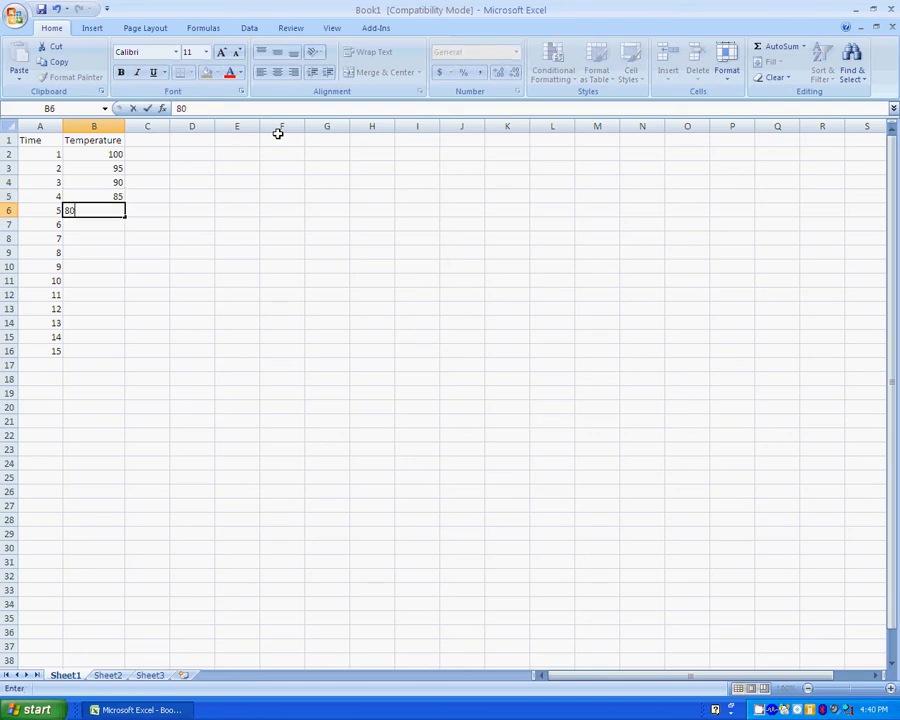
key("Return")
type("75")
key("Return")
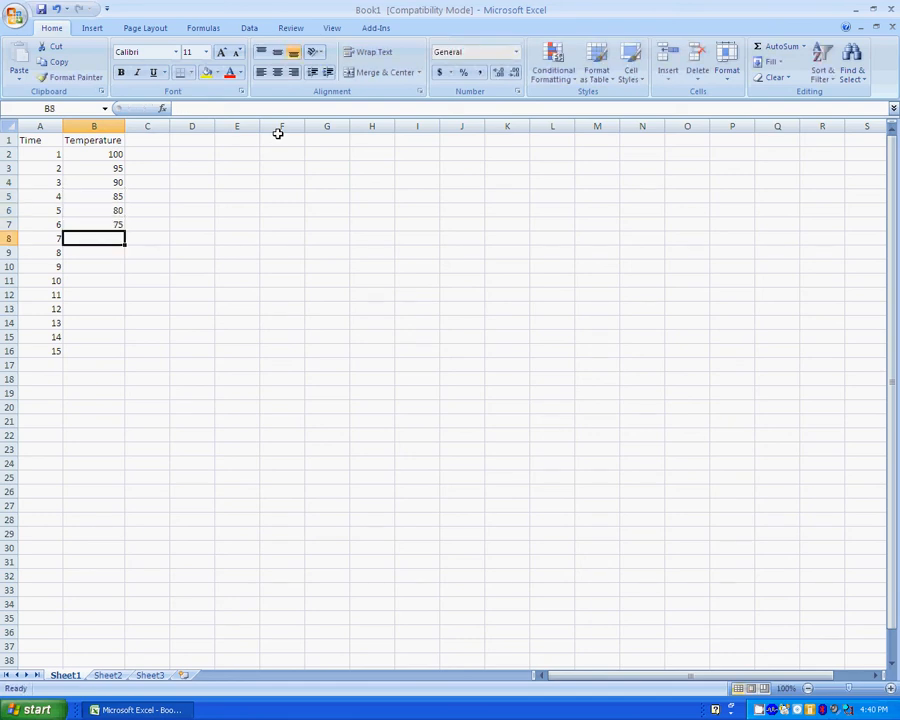
type("70")
key("Return")
type("65")
key("Return")
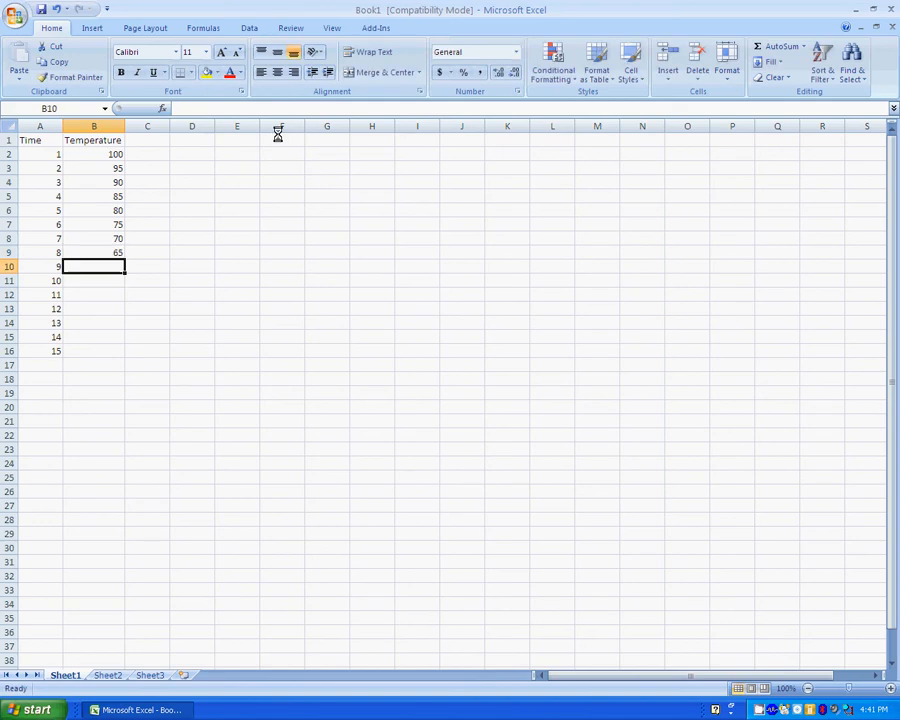
Enter the remaining temperatures 60, 55, 50, 45, 40, 35 and 30 in B10:B16.
type("60")
key("Return")
type("55")
key("Return")
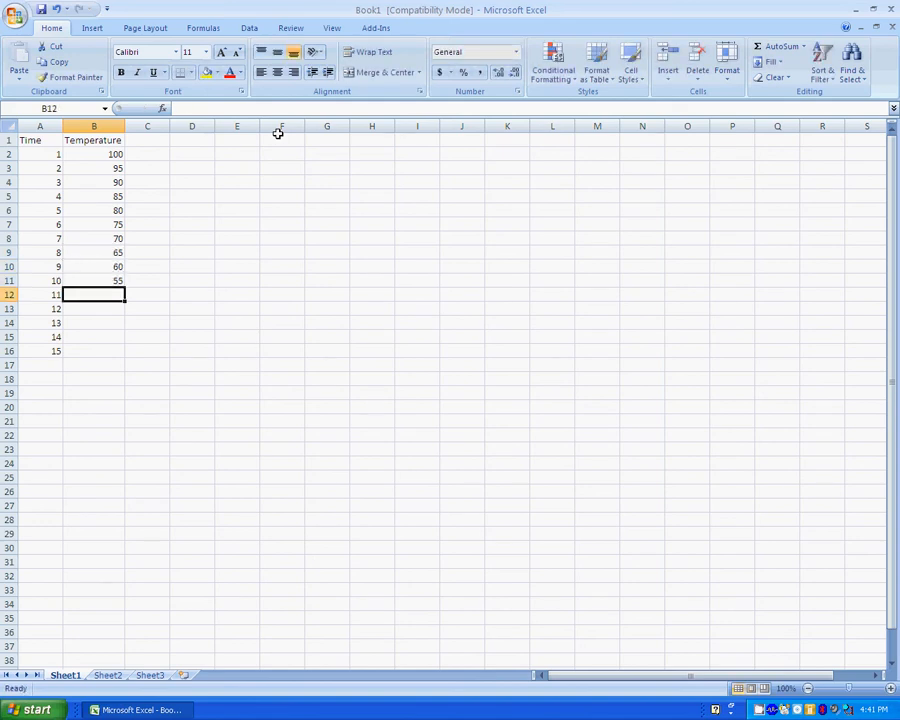
type("50")
key("Return")
type("45")
key("Return")
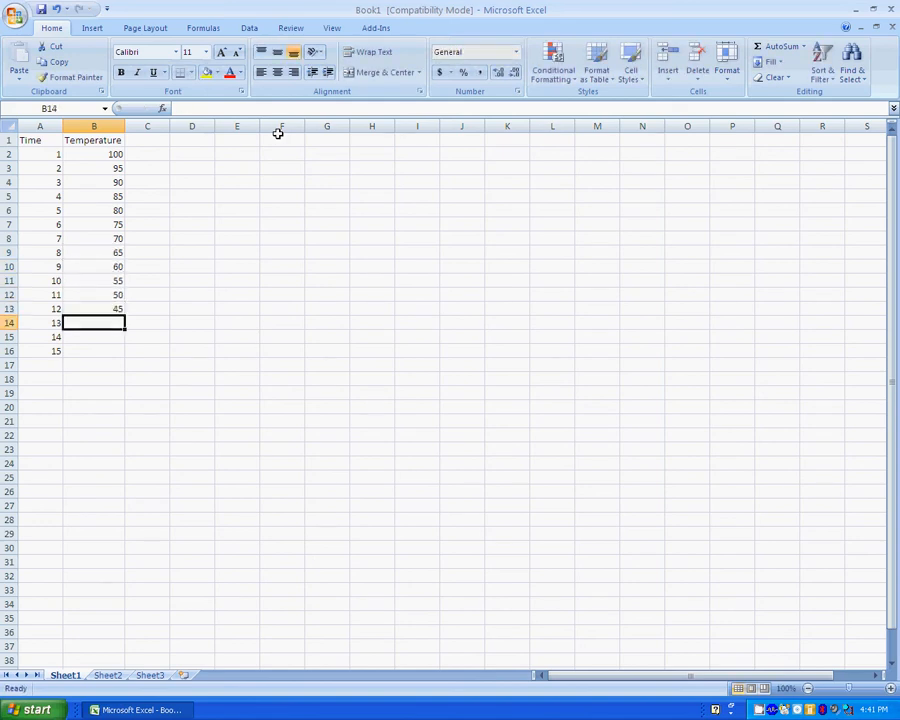
type("40")
key("Return")
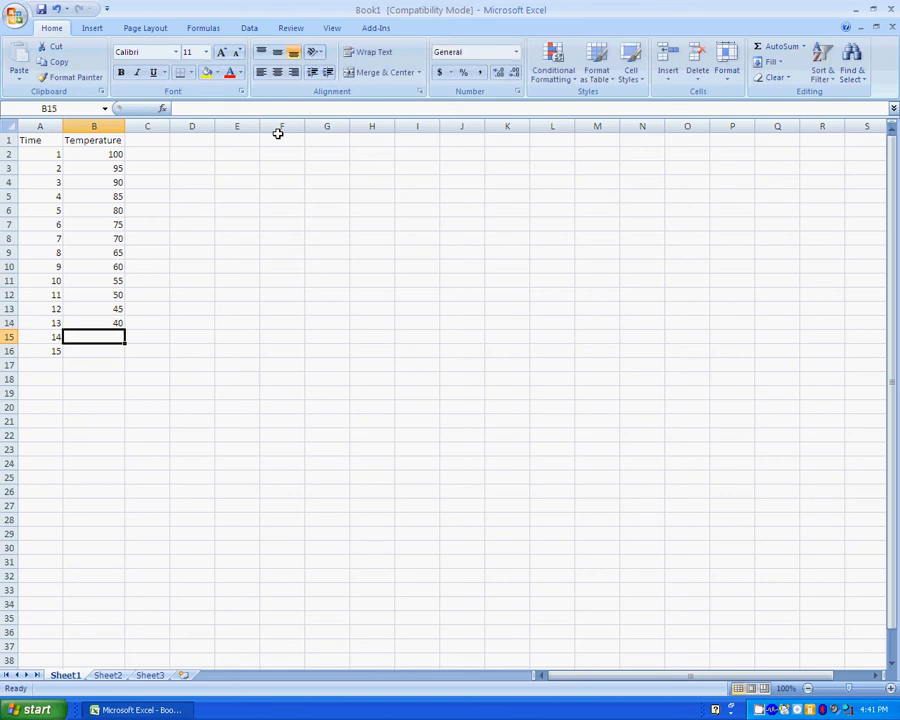
type("35")
key("Return")
type("30")
key("Return")
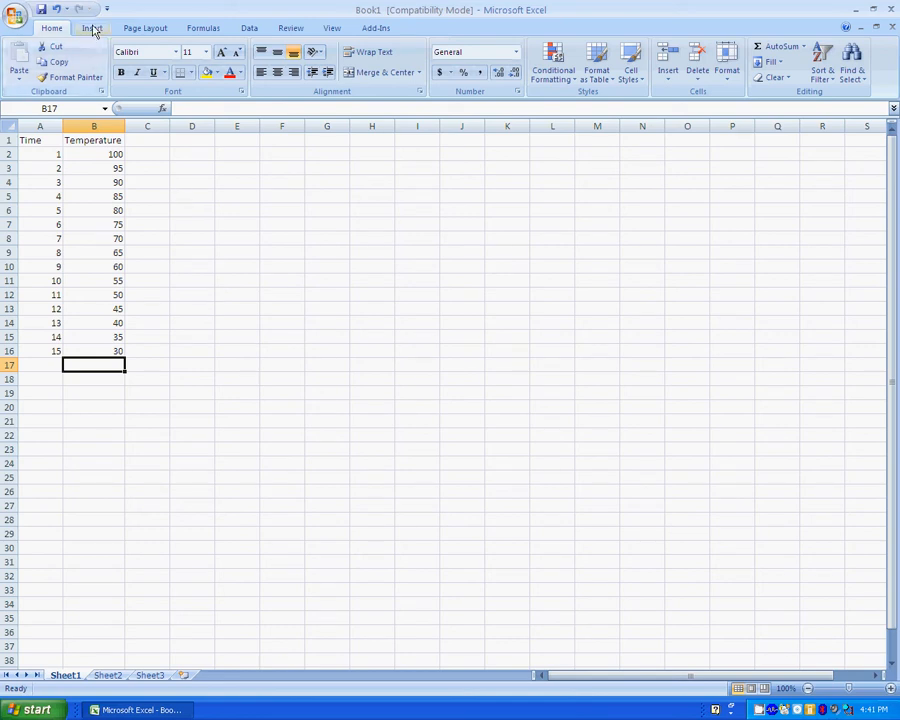
Insert a Scatter with only Markers chart of the Time and Temperature data.
left_click(91, 28)
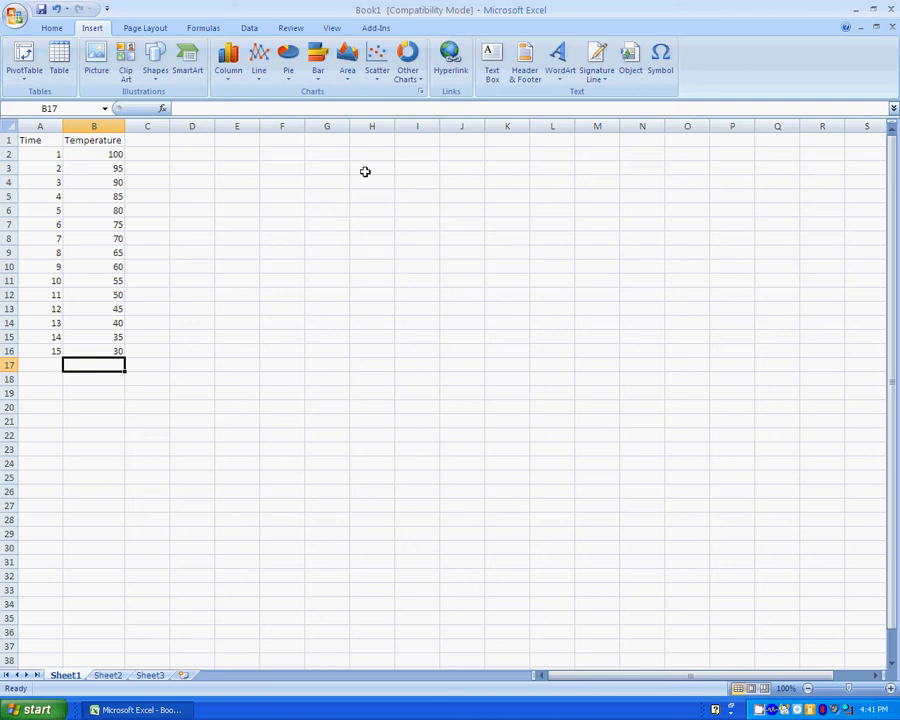
left_click(380, 75)
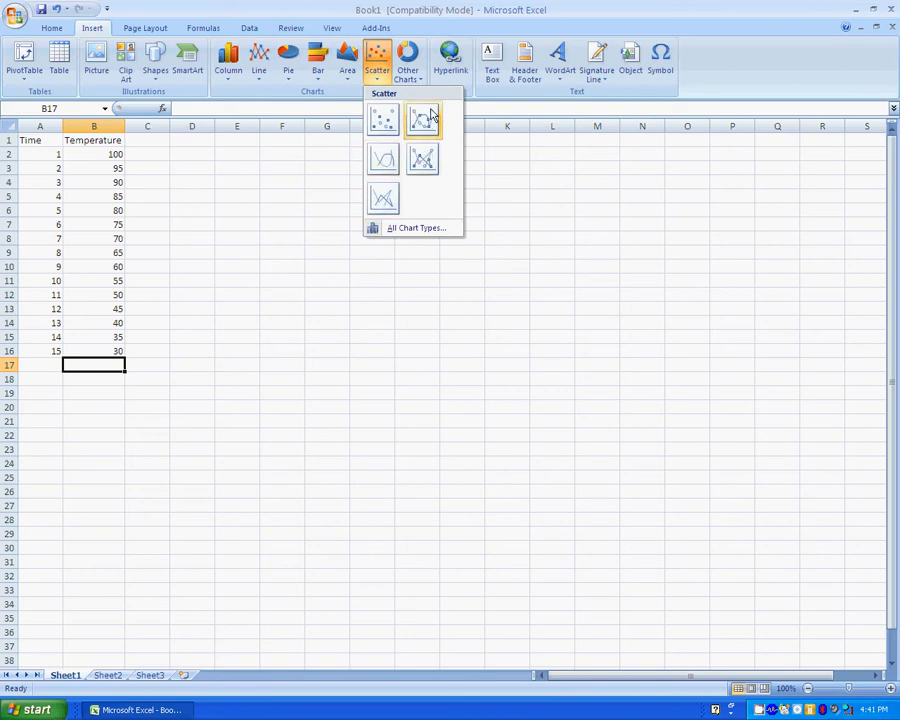
left_click(390, 131)
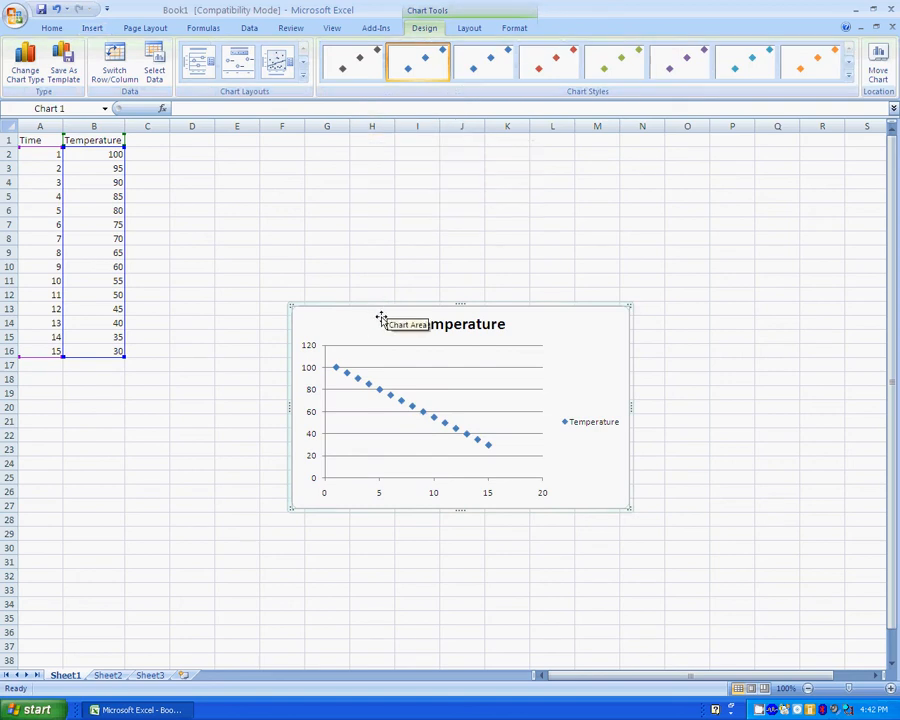
Select the chart's plotted series and delete it, leaving a blank chart.
left_click(446, 348)
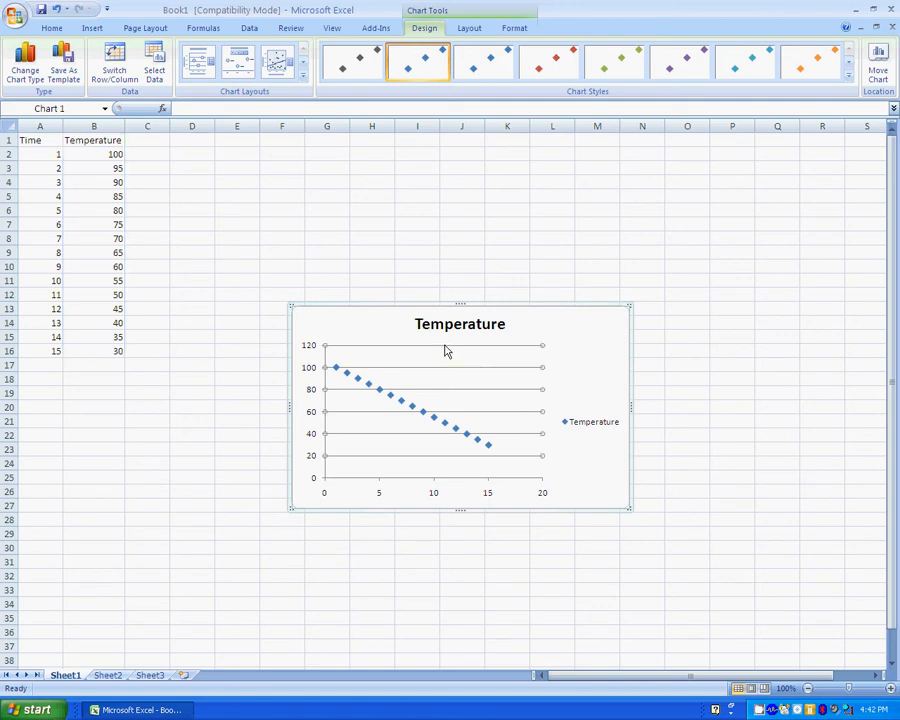
left_click(391, 401)
key("Delete")
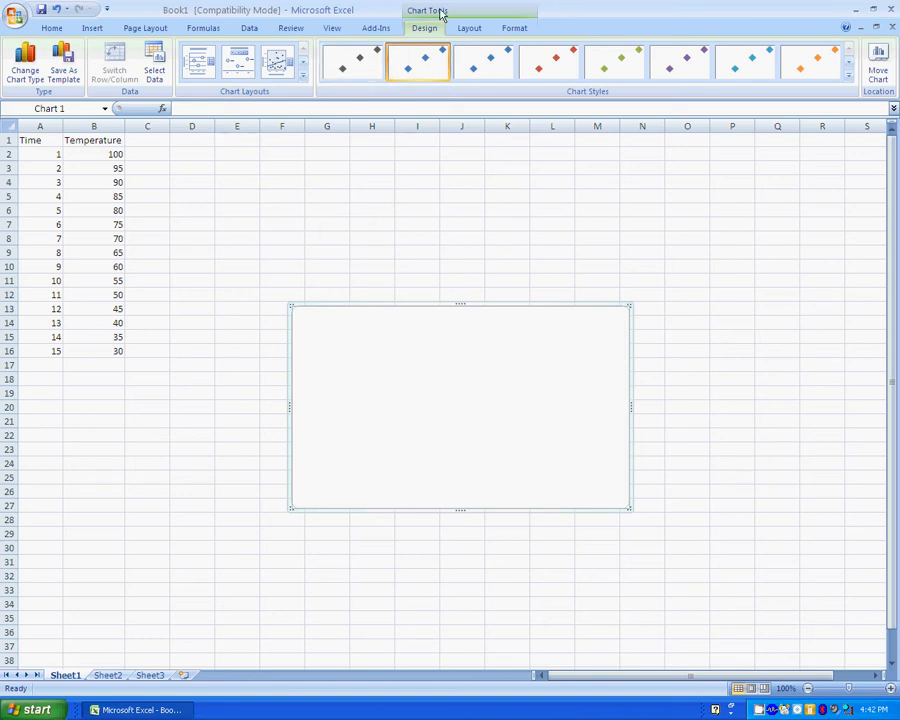
In Select Data Source, add a new series named Temperature.
left_click(160, 84)
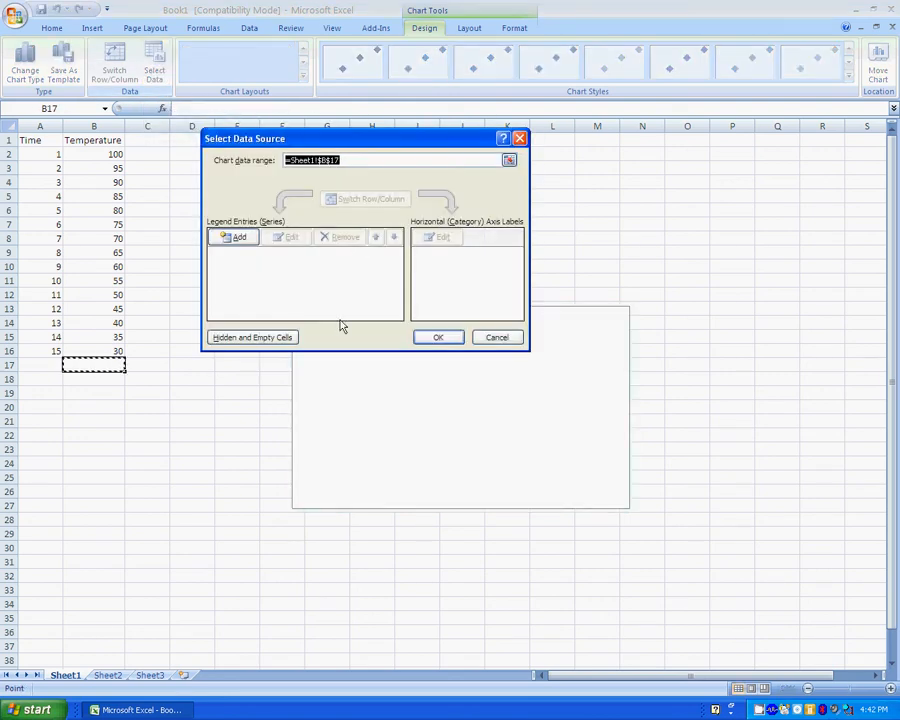
left_click(231, 243)
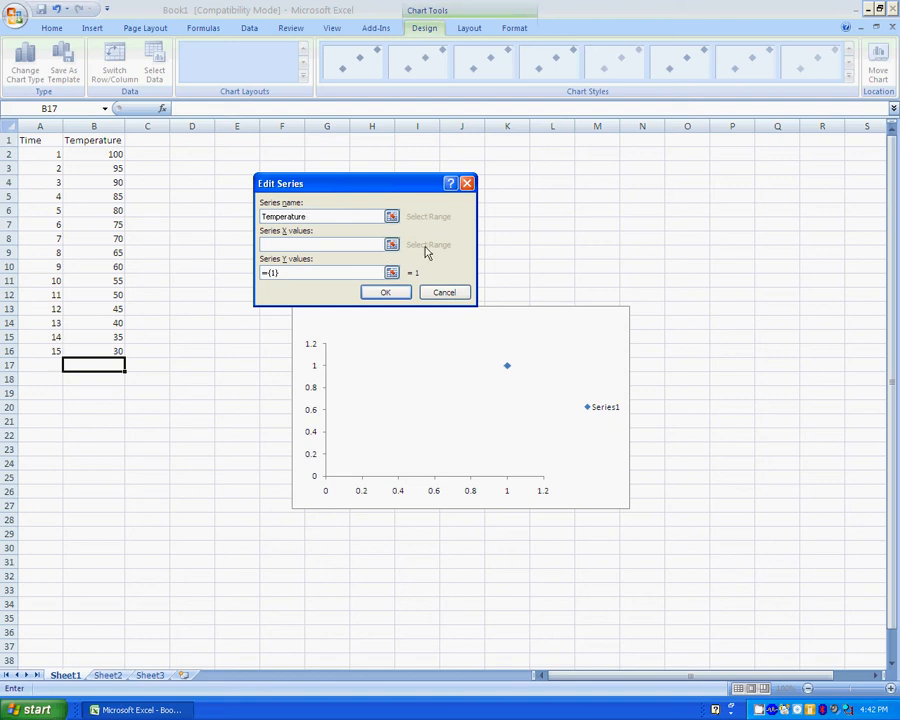
Set the series X values to A2:A16 and Y values to B2:B16, and apply.
left_click(392, 245)
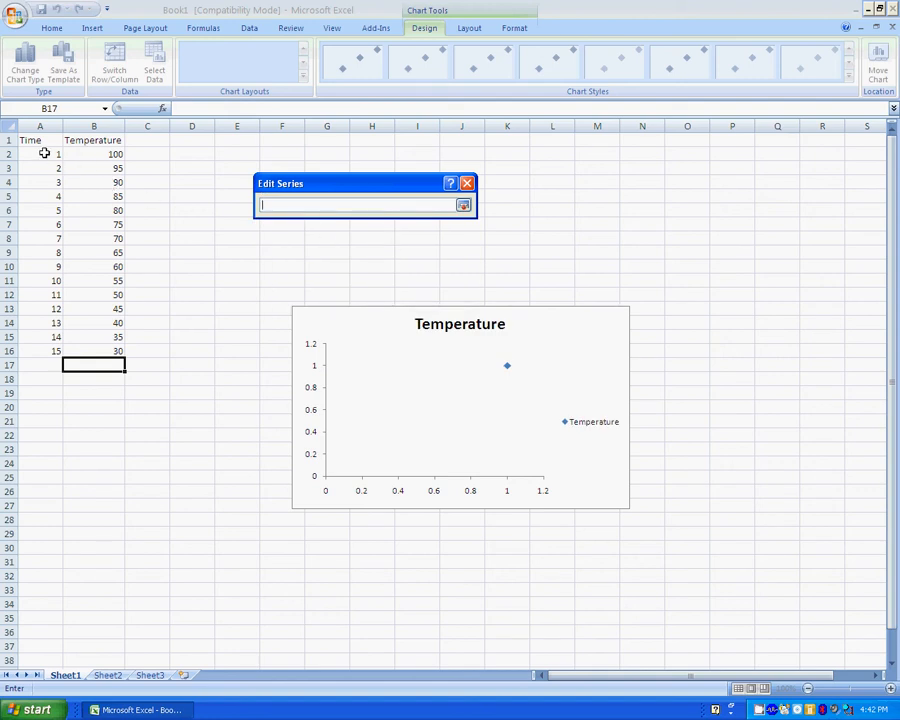
left_click_drag(44, 153, 36, 347)
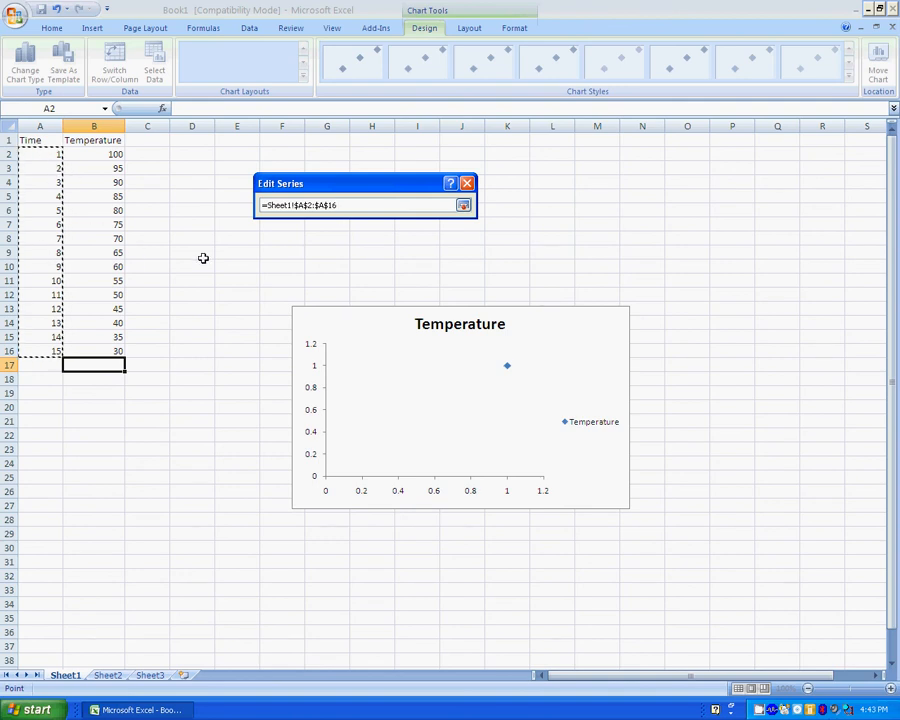
key("Return")
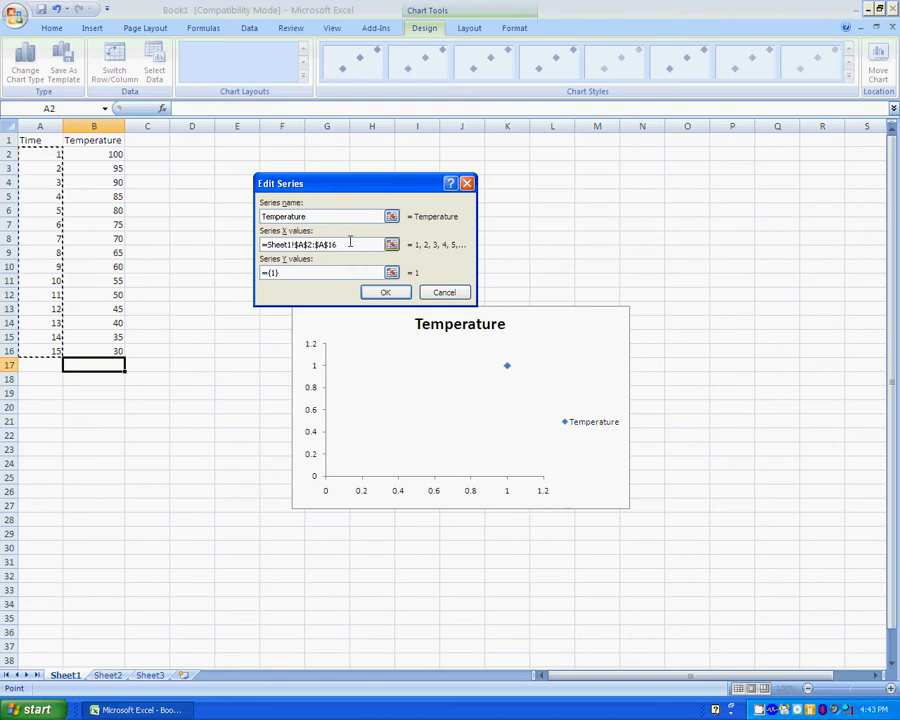
left_click(392, 273)
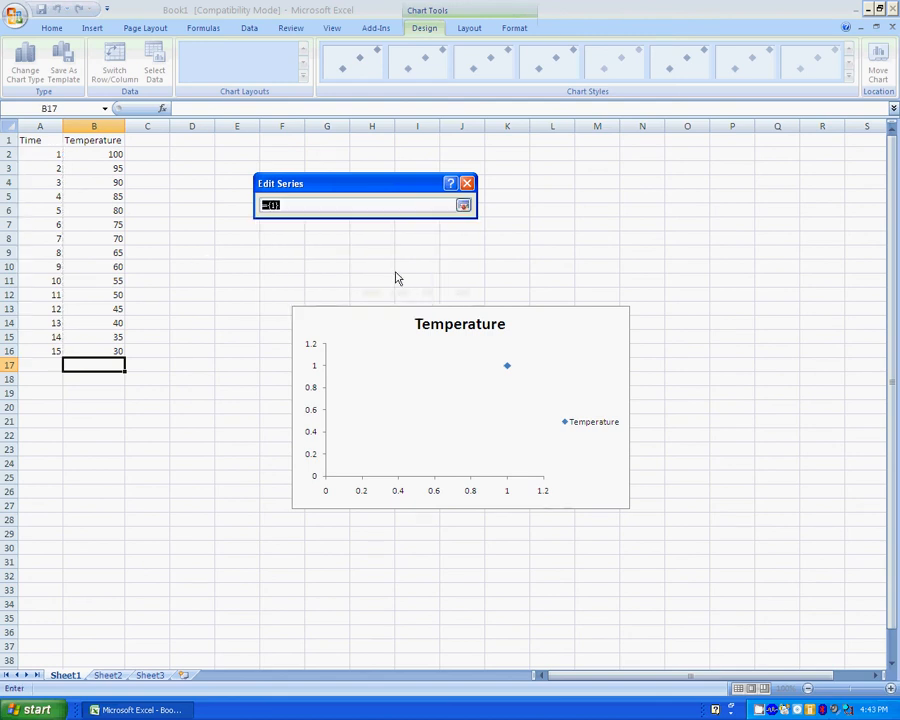
left_click_drag(110, 154, 115, 348)
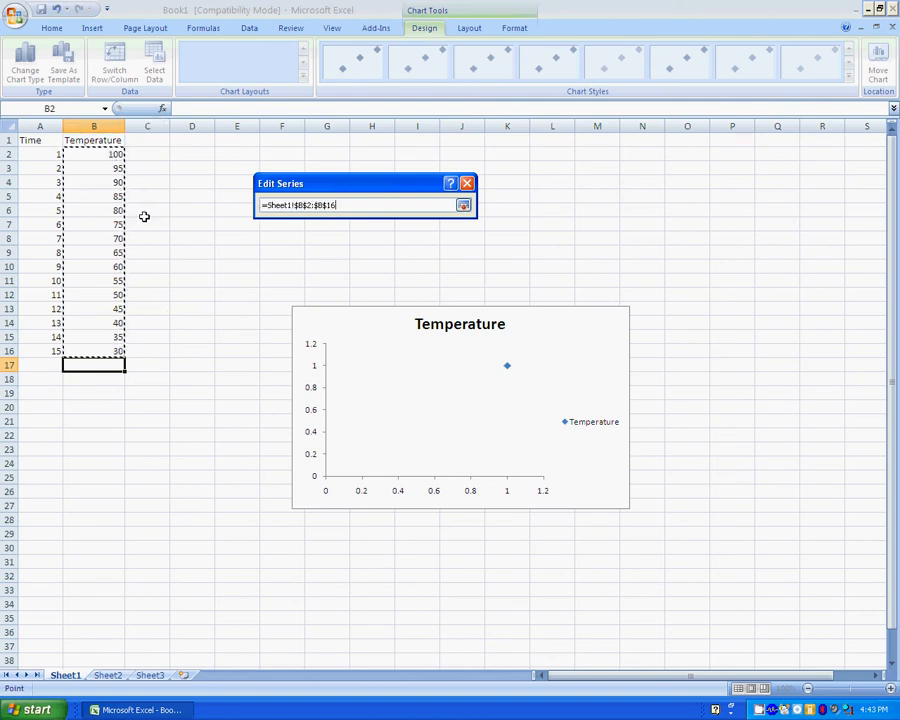
key("Return")
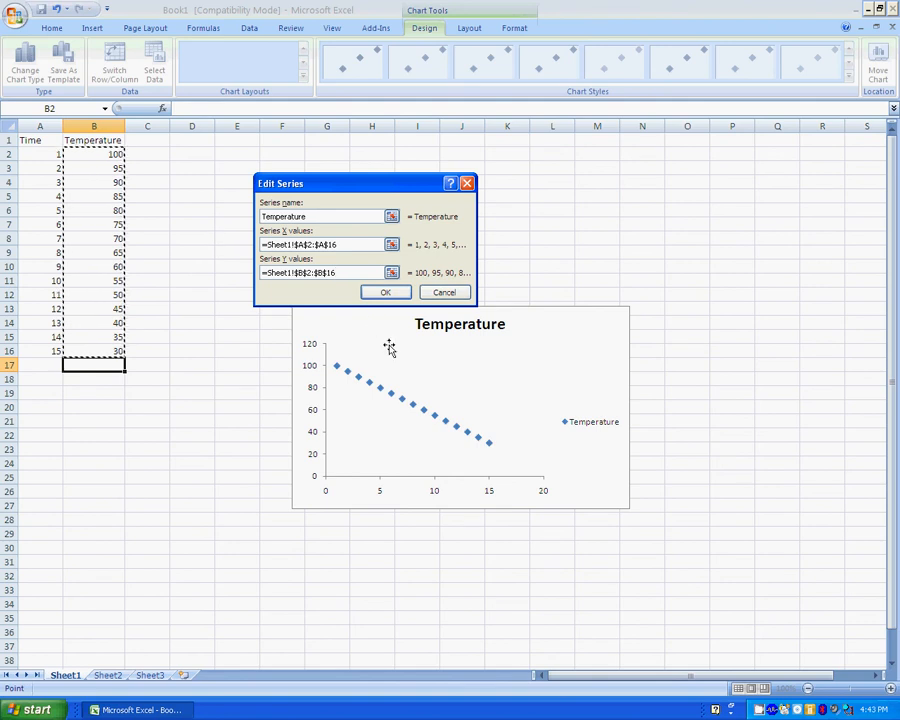
left_click(398, 292)
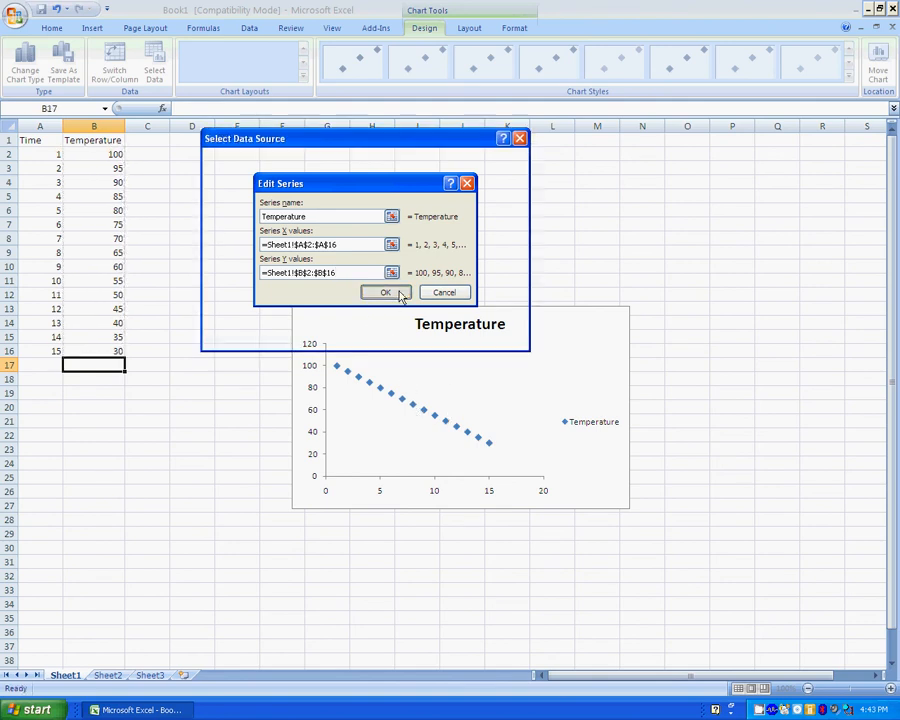
left_click(437, 337)
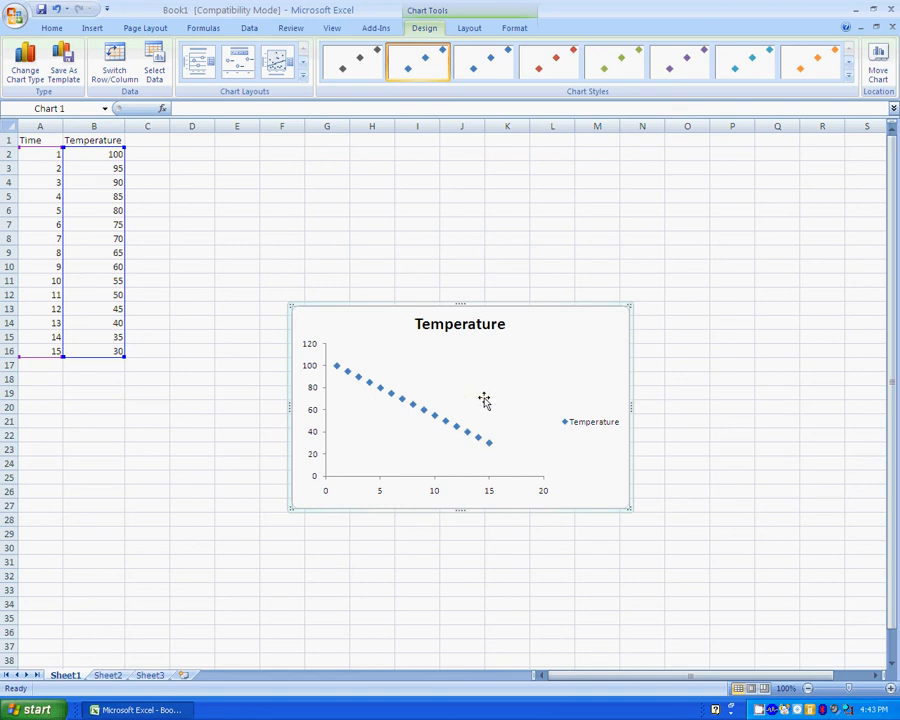
left_click(472, 30)
left_click(424, 73)
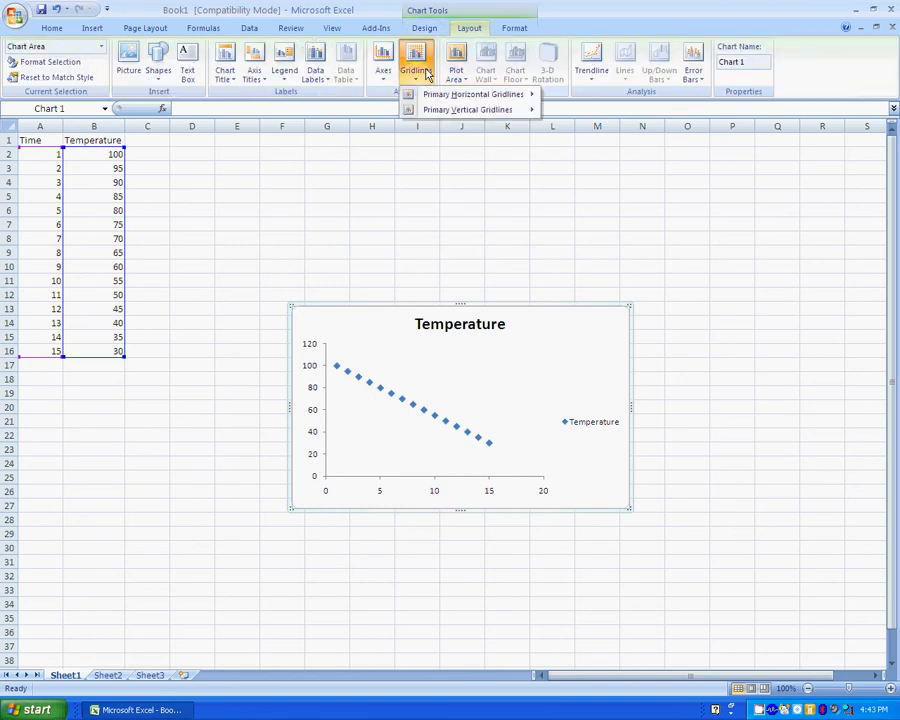
mouse_move(440, 95)
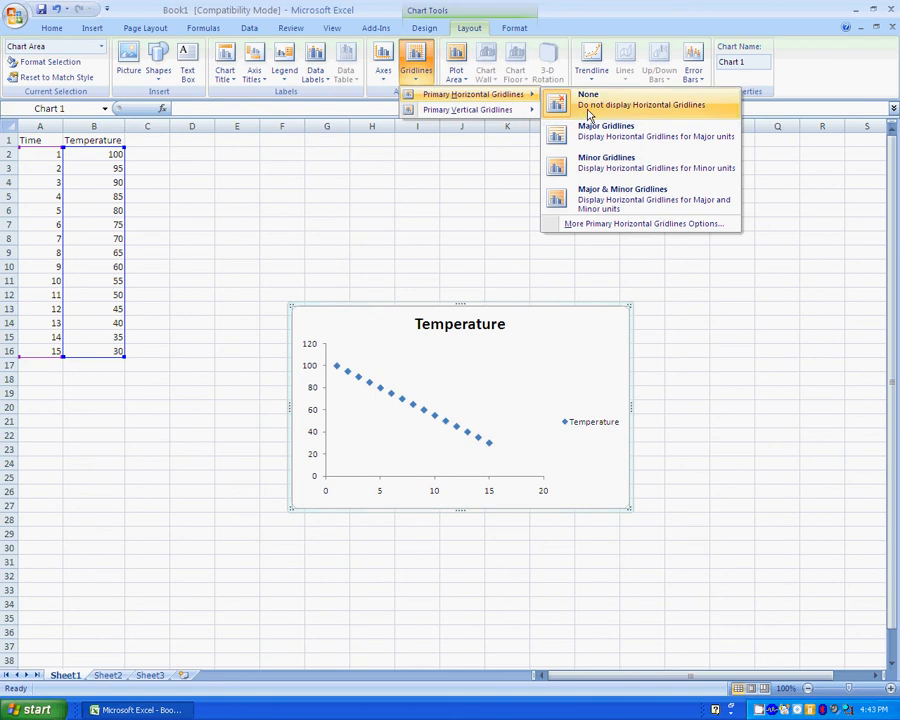
left_click(598, 137)
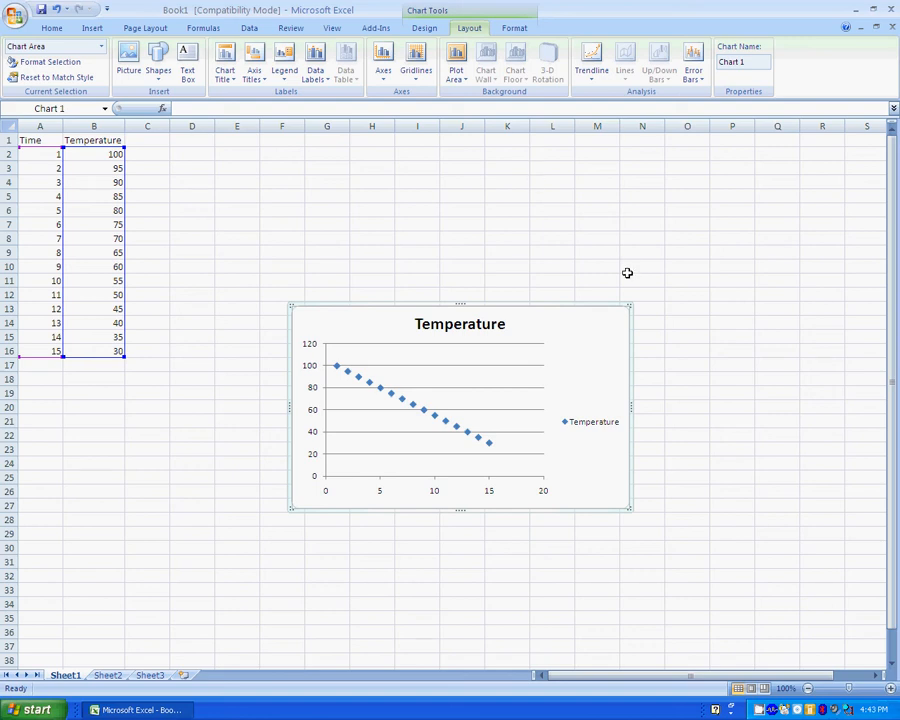
left_click(515, 370)
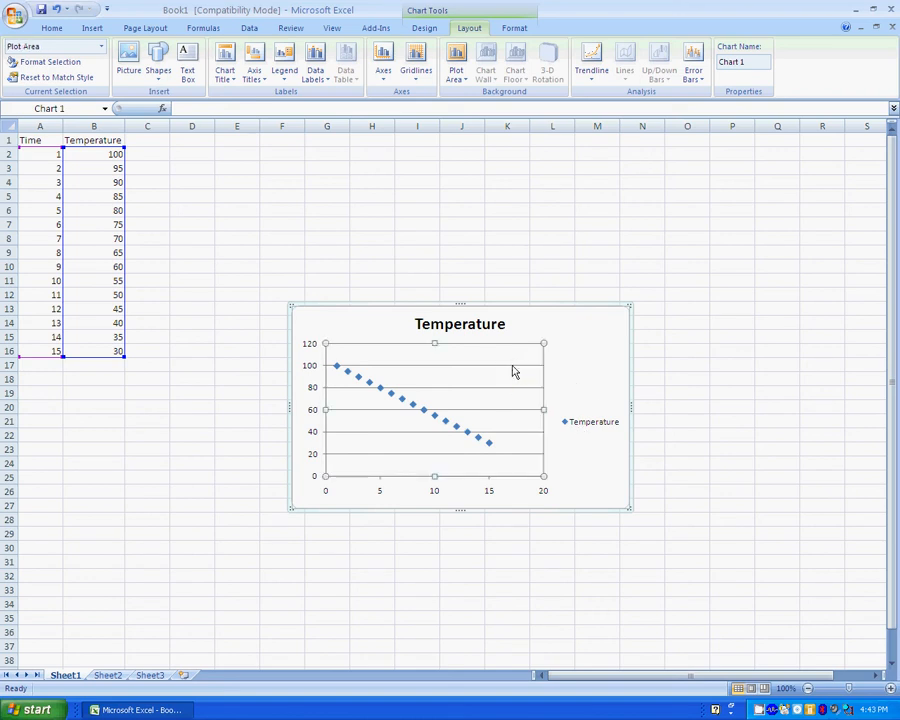
left_click(514, 366)
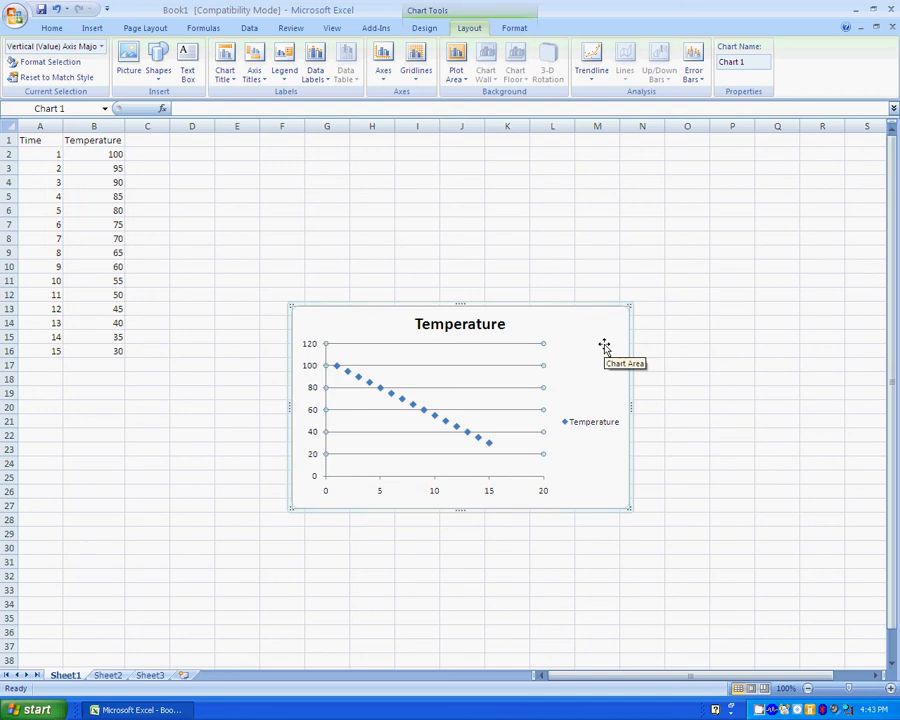
key("Delete")
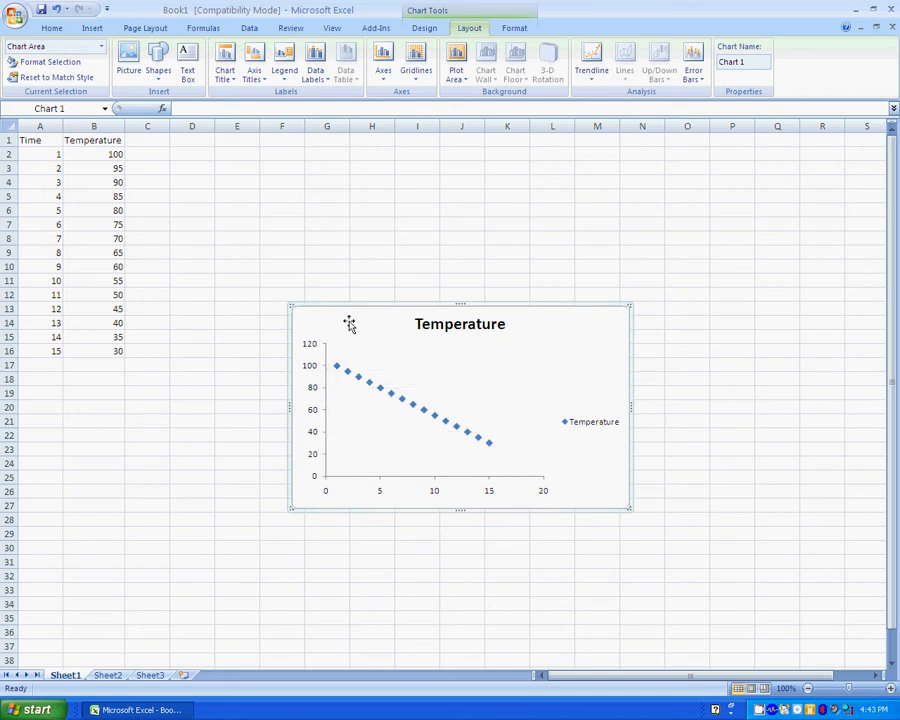
Move the chart up-left, enlarge it, and widen the plot area so the x-axis spans 0–16.
left_click_drag(348, 320, 290, 203)
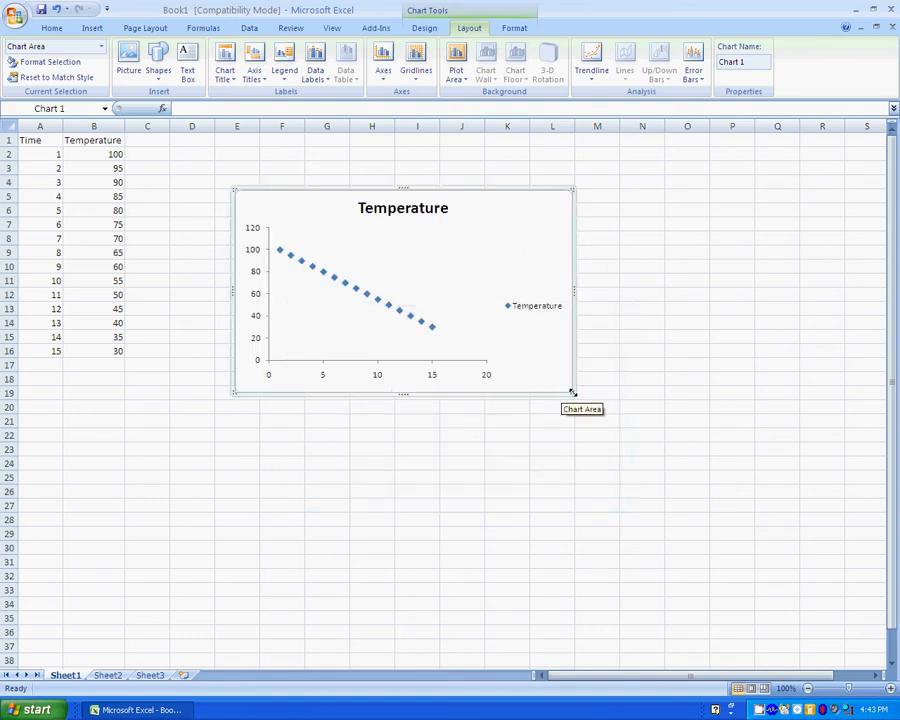
left_click_drag(572, 392, 650, 524)
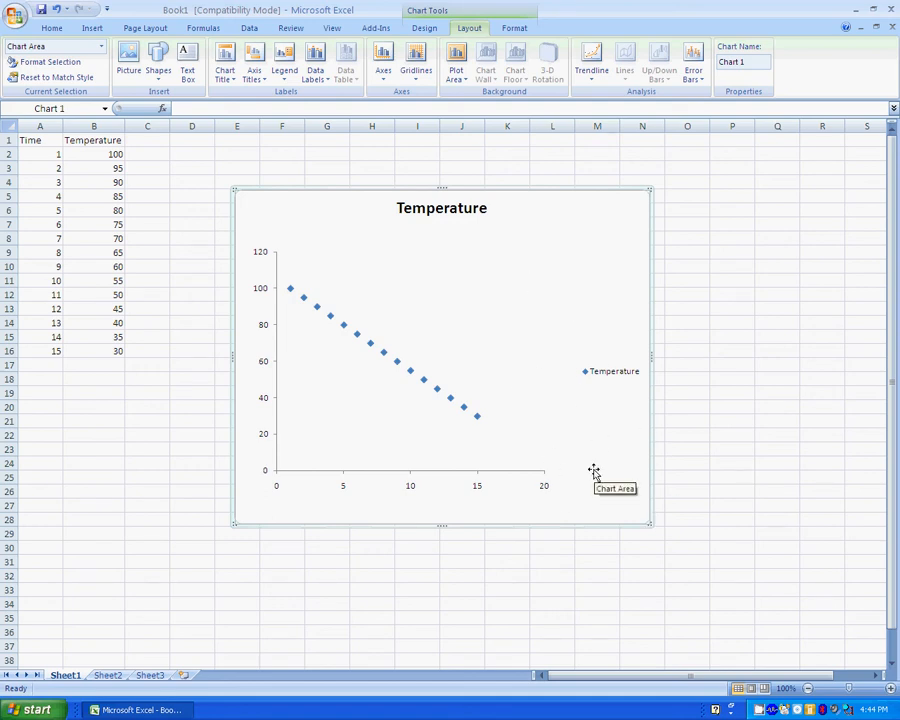
left_click(515, 358)
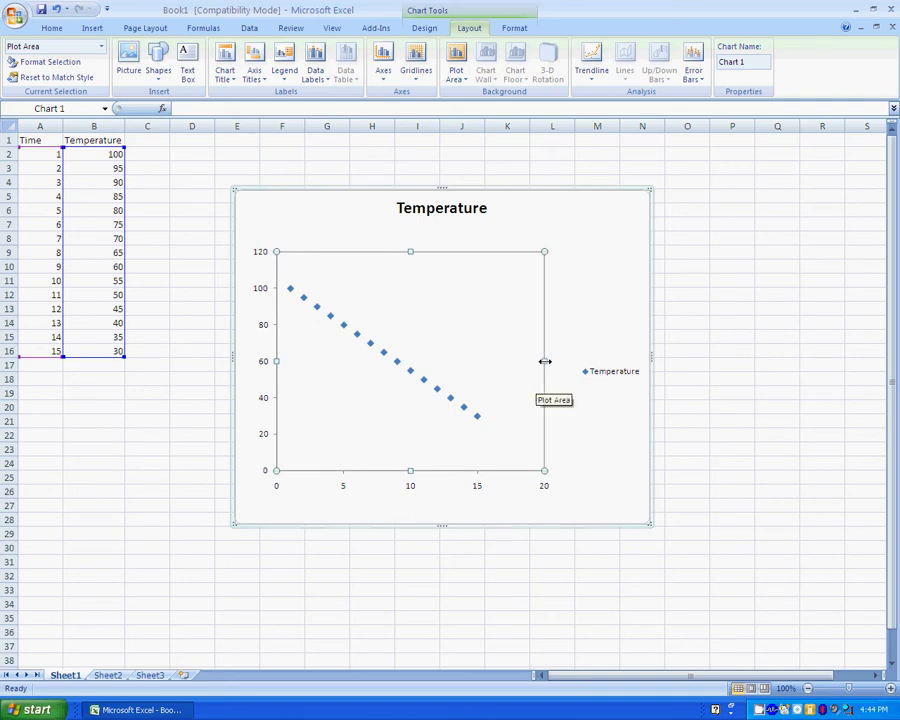
left_click_drag(544, 361, 621, 361)
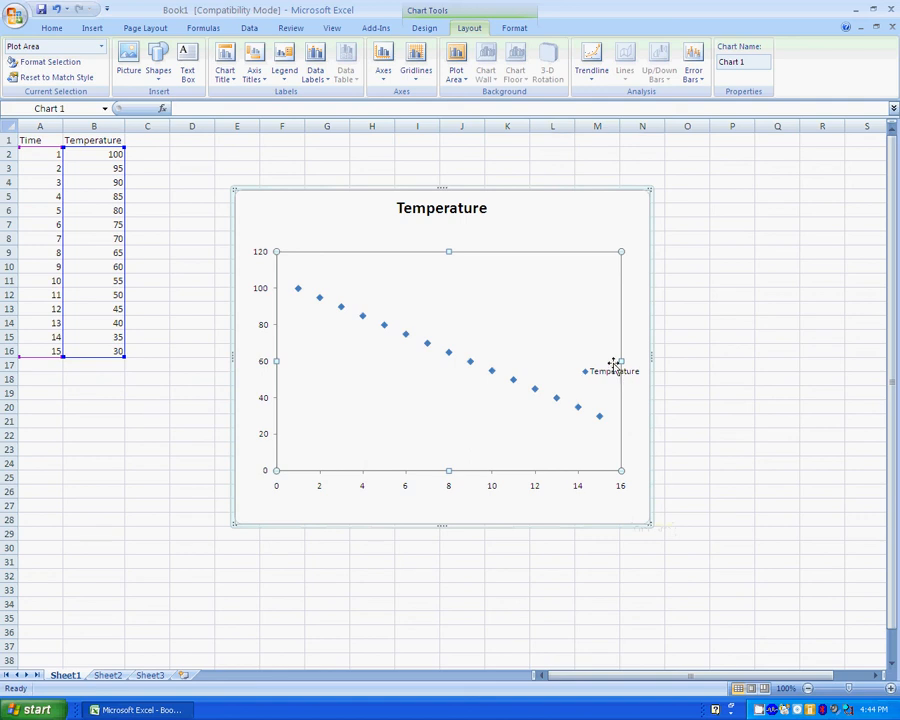
Drag the legend up beside the upper data points so it clears the last points.
left_click(671, 404)
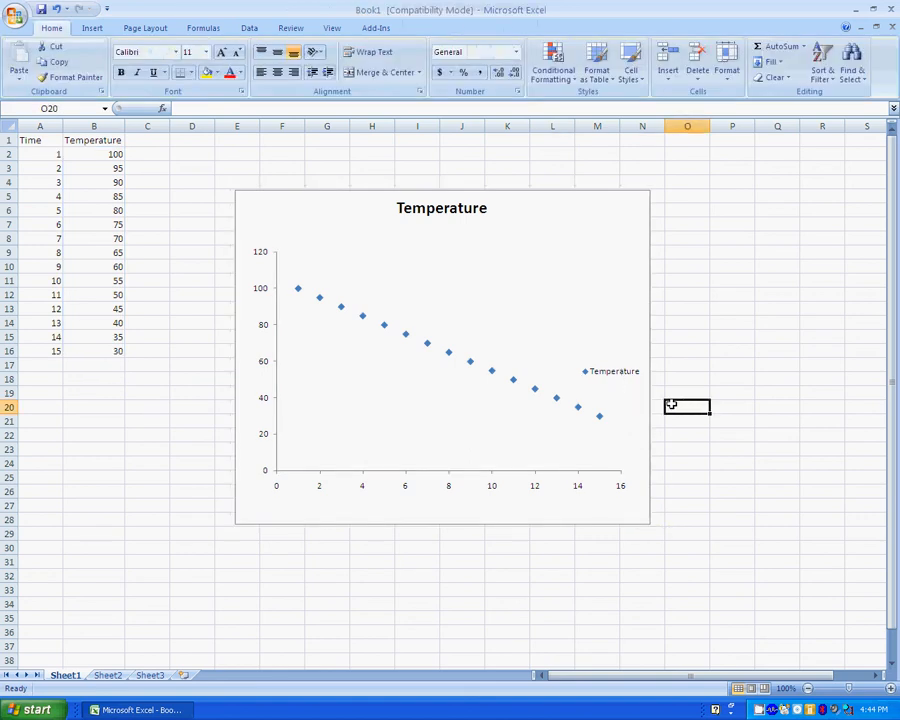
left_click(619, 378)
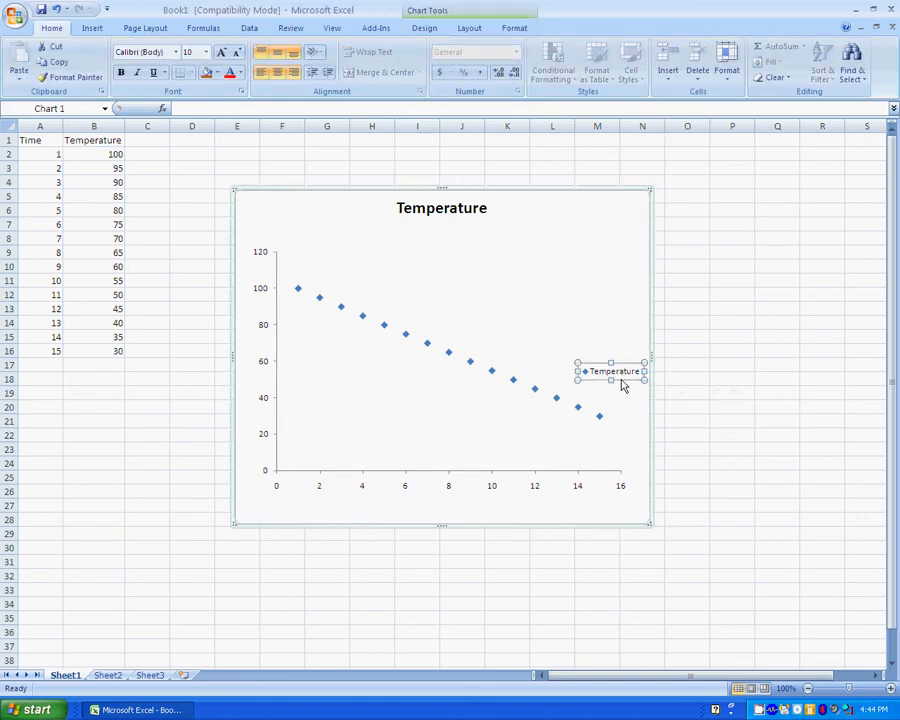
left_click_drag(619, 378, 599, 328)
left_click(613, 502)
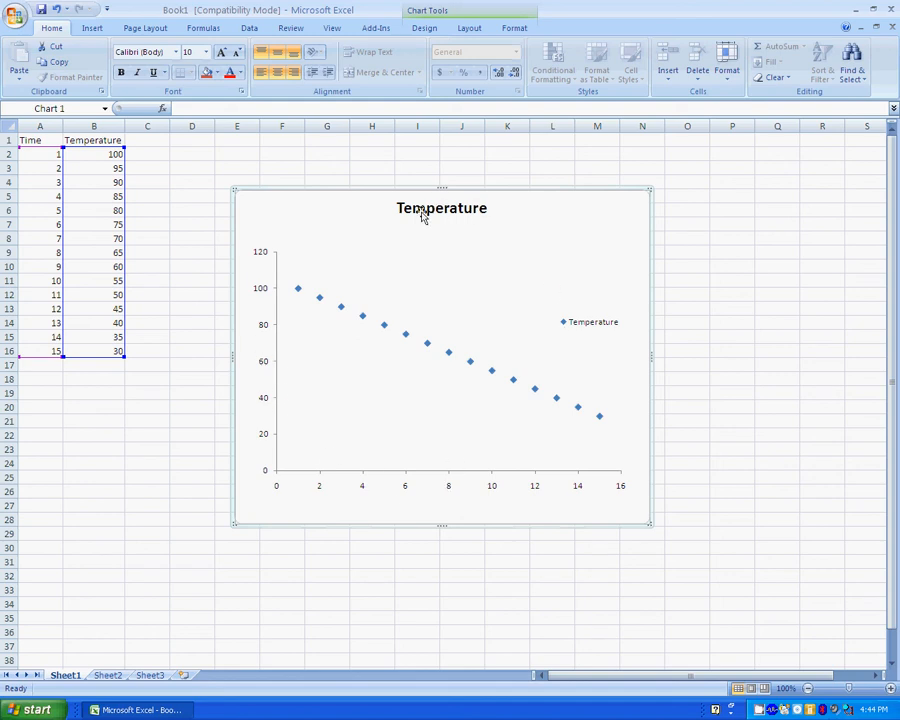
Append 'vs Time' to the chart title so it reads 'Temperature vs Time'.
left_click(477, 210)
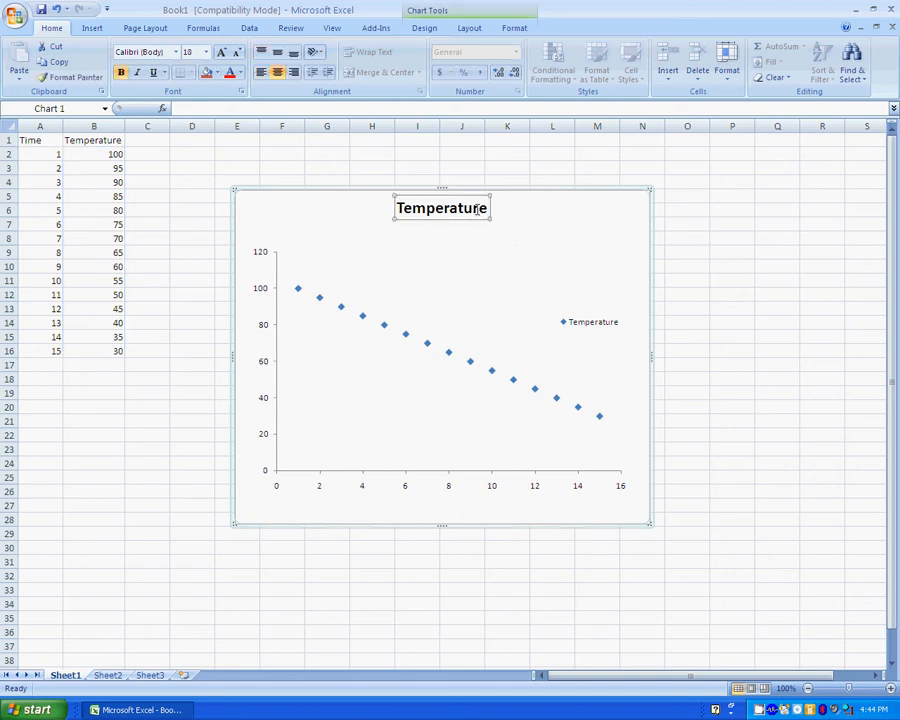
left_click(480, 209)
type("vs Time")
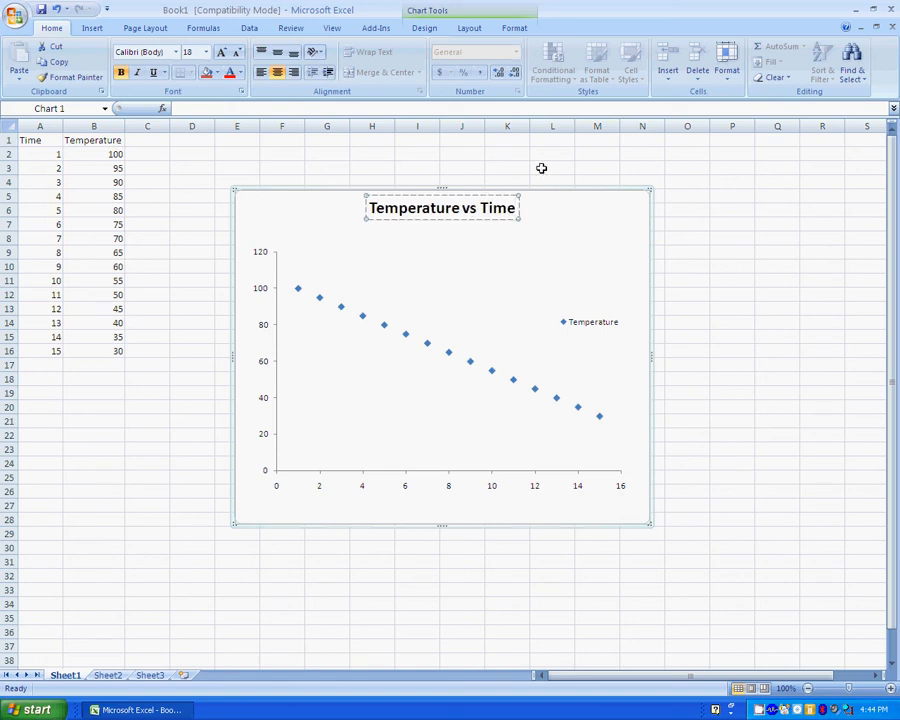
left_click(556, 222)
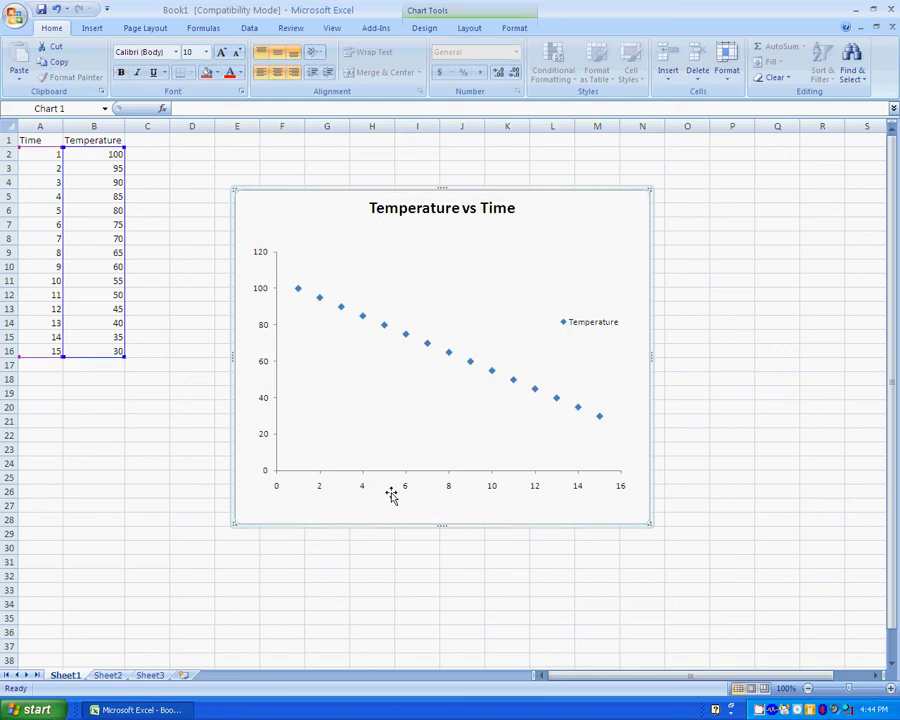
left_click(468, 30)
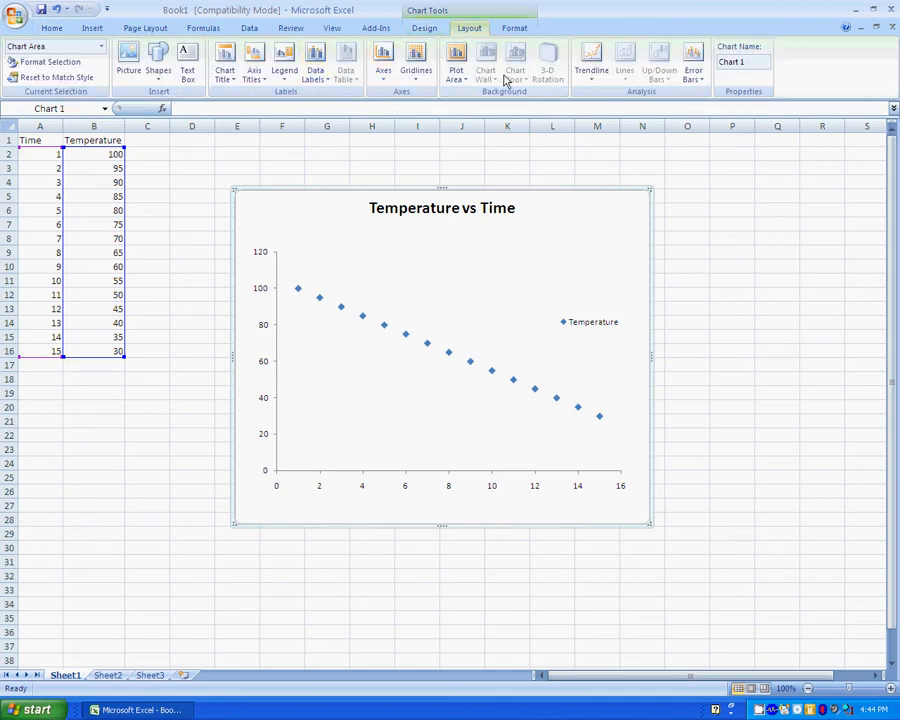
Add the horizontal axis title 'Time (min)' below the axis.
left_click(263, 86)
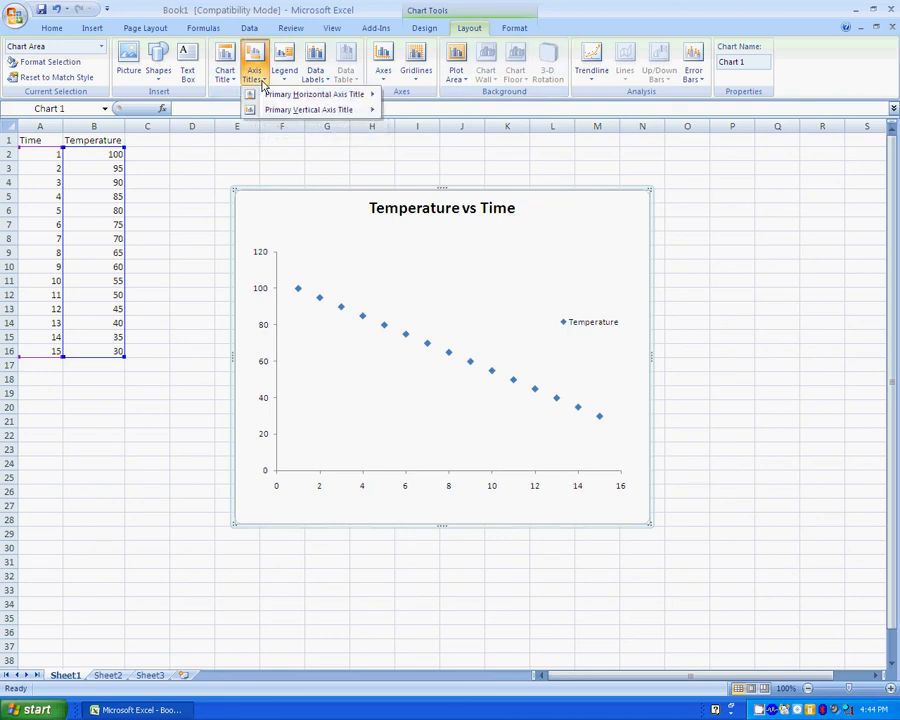
mouse_move(288, 95)
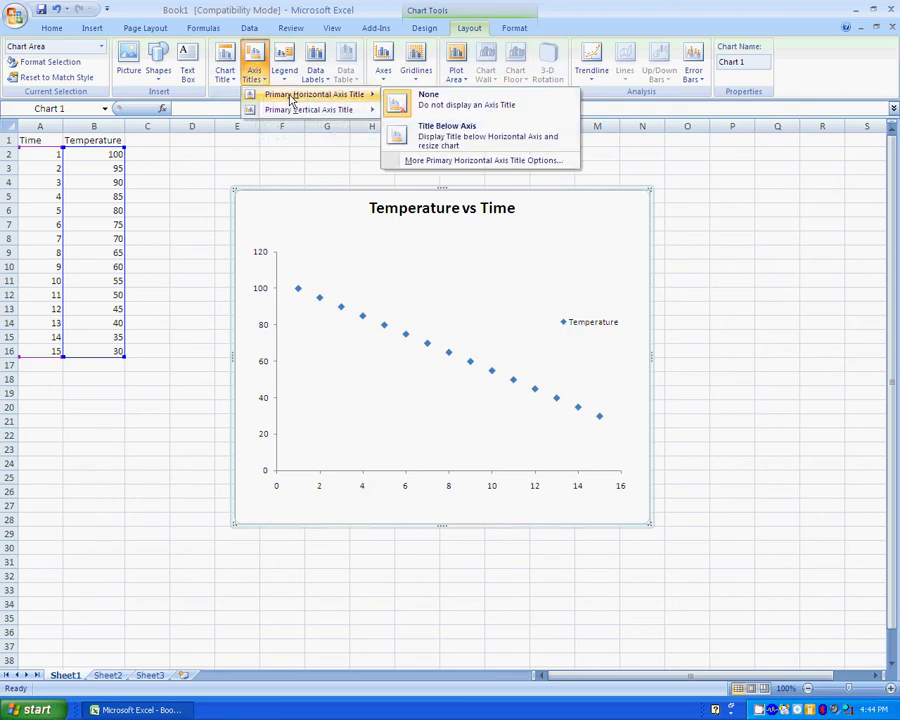
left_click(431, 145)
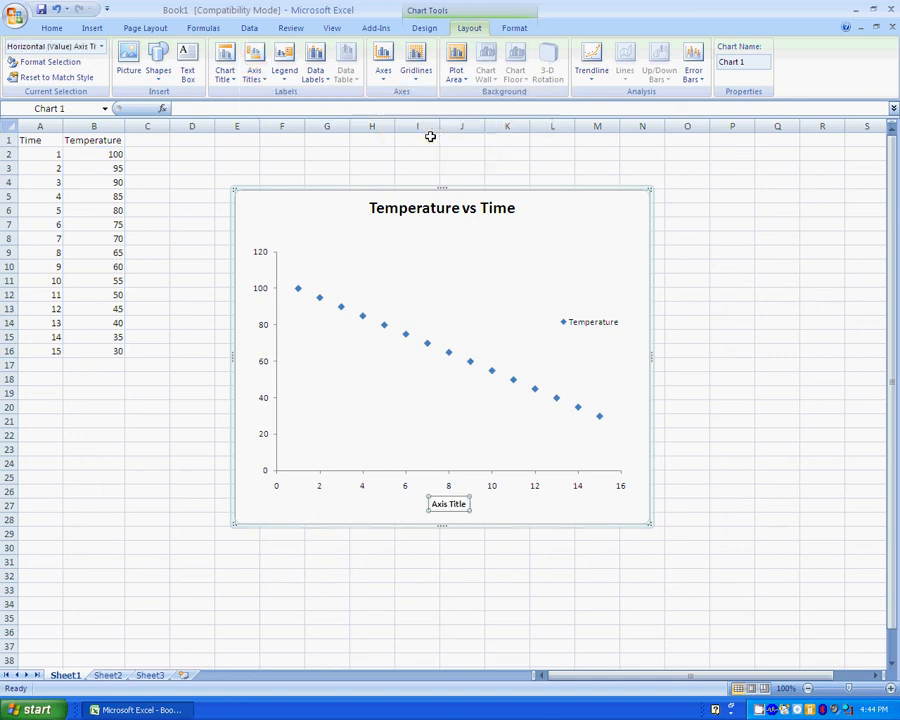
type("Time (min")
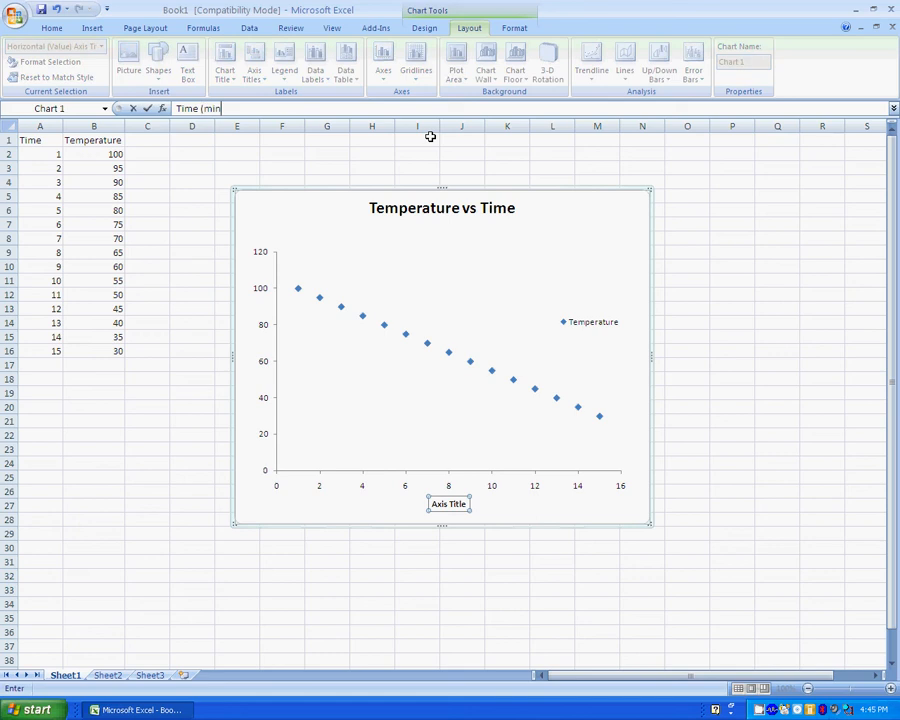
key("Return")
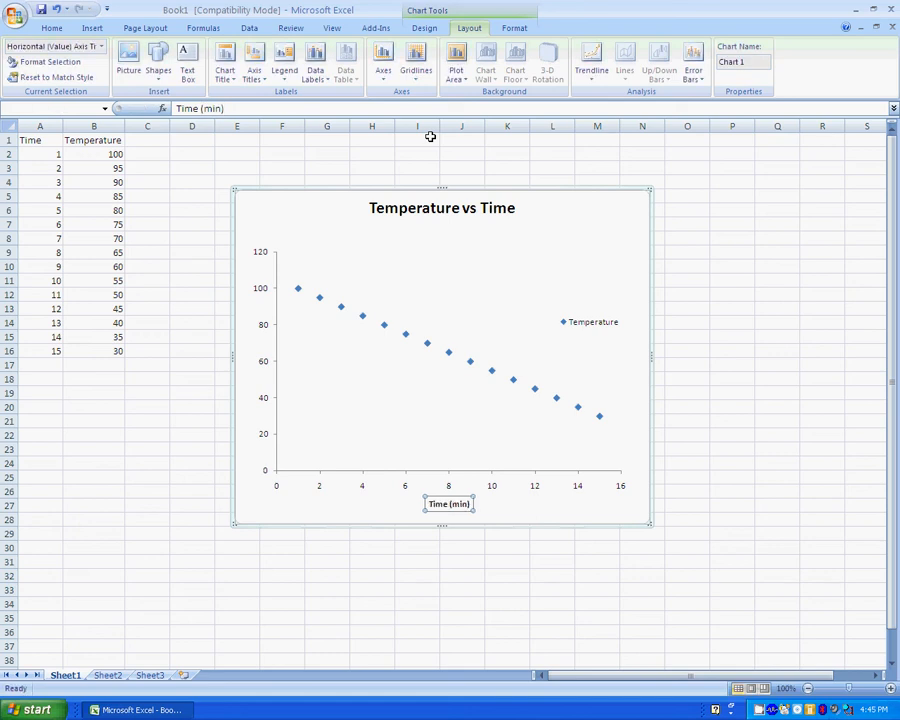
Add a rotated vertical axis title reading 'Temperature (deg C)'.
left_click(254, 70)
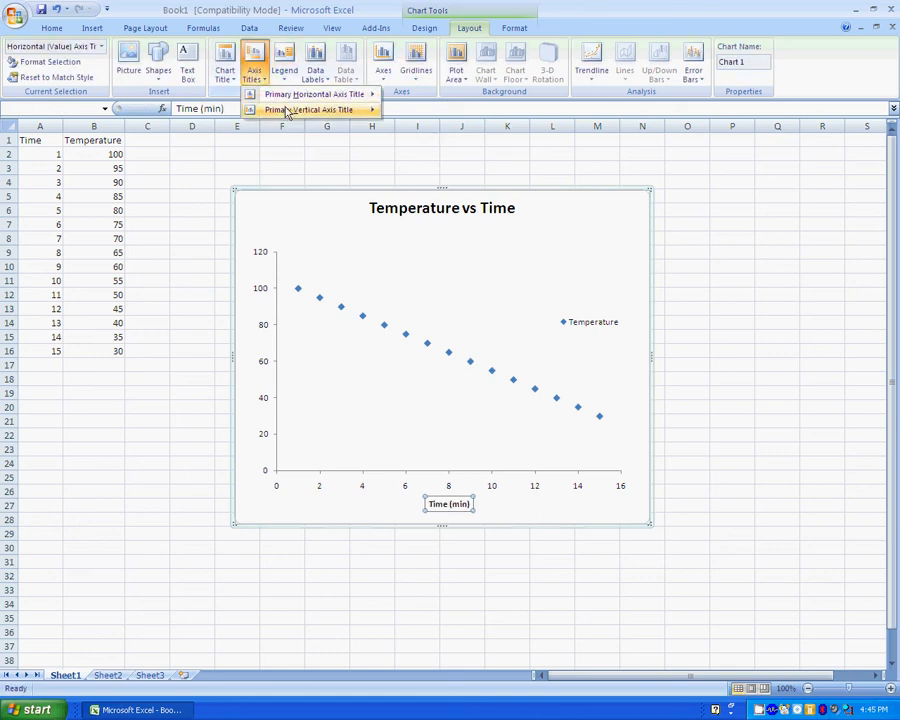
mouse_move(286, 111)
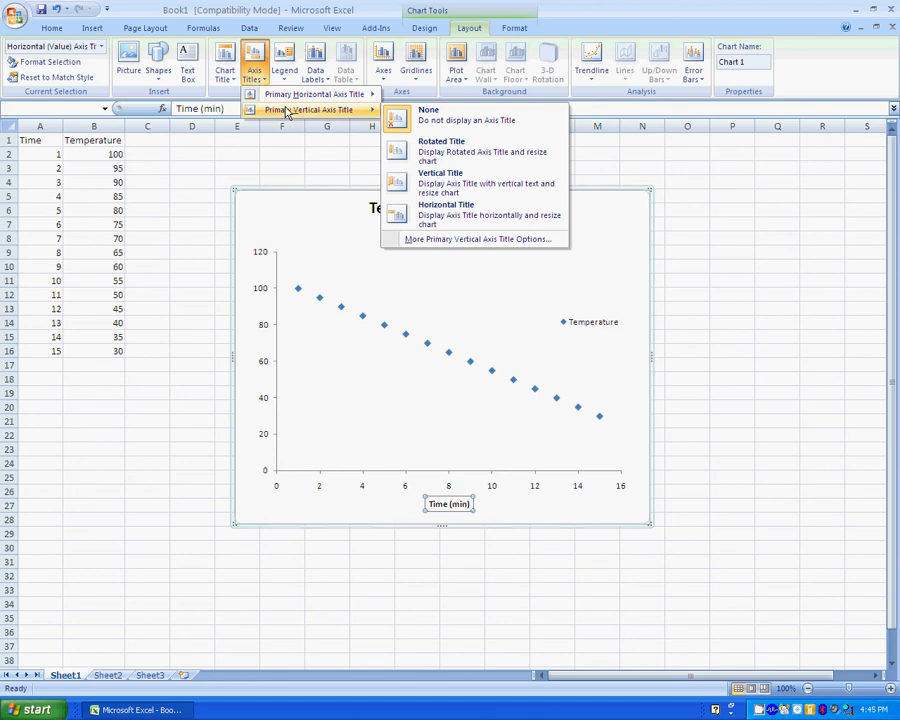
left_click(436, 161)
type("Temperature")
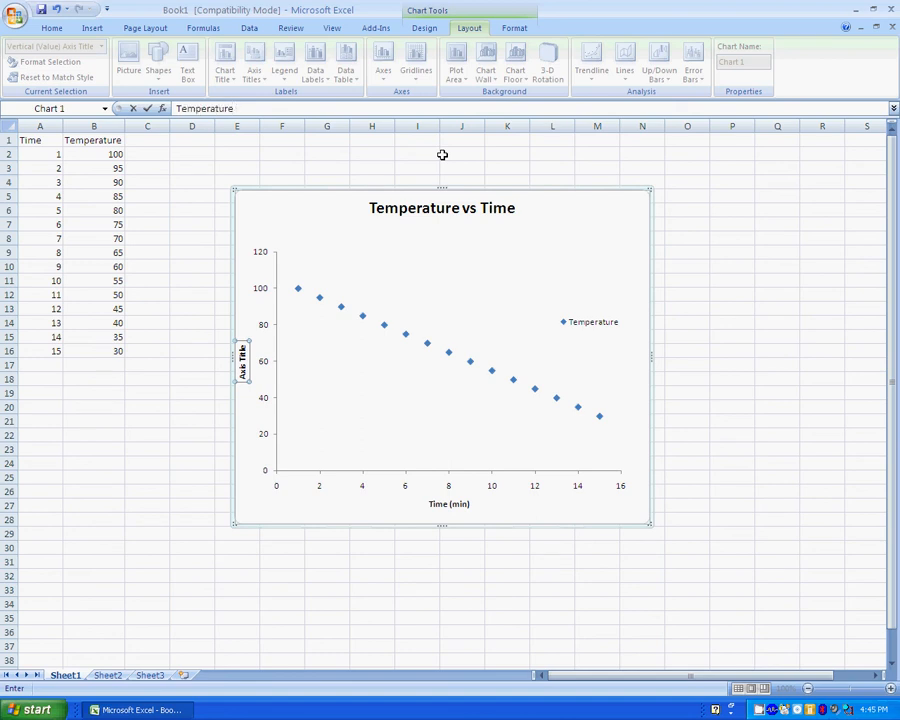
type(" (deg C)")
key("Return")
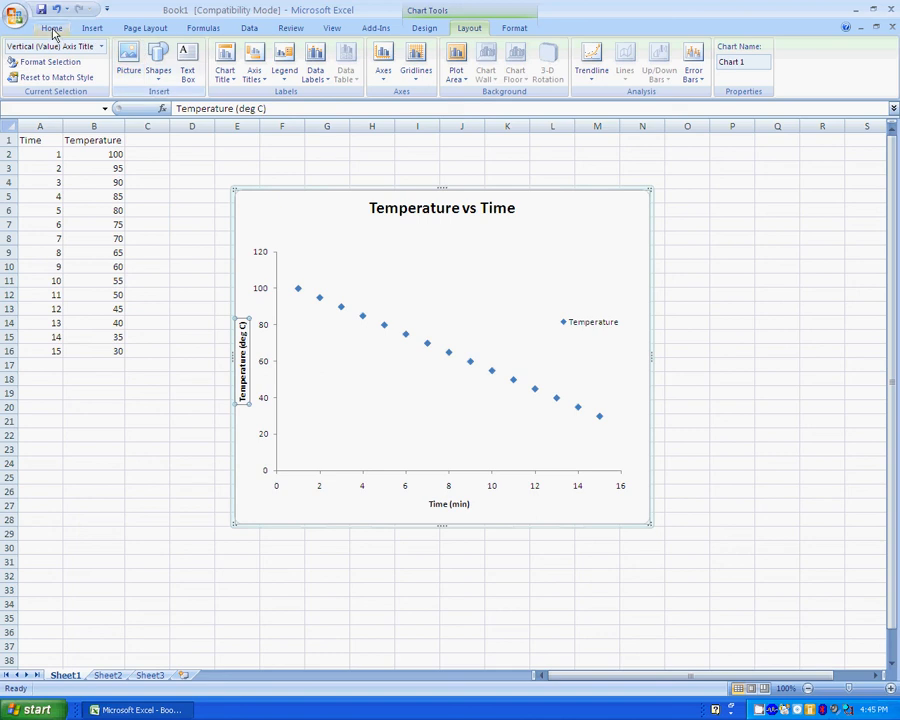
left_click(50, 28)
Set the Temperature (deg C) and Time (min) axis titles to 11 pt.
left_click(206, 52)
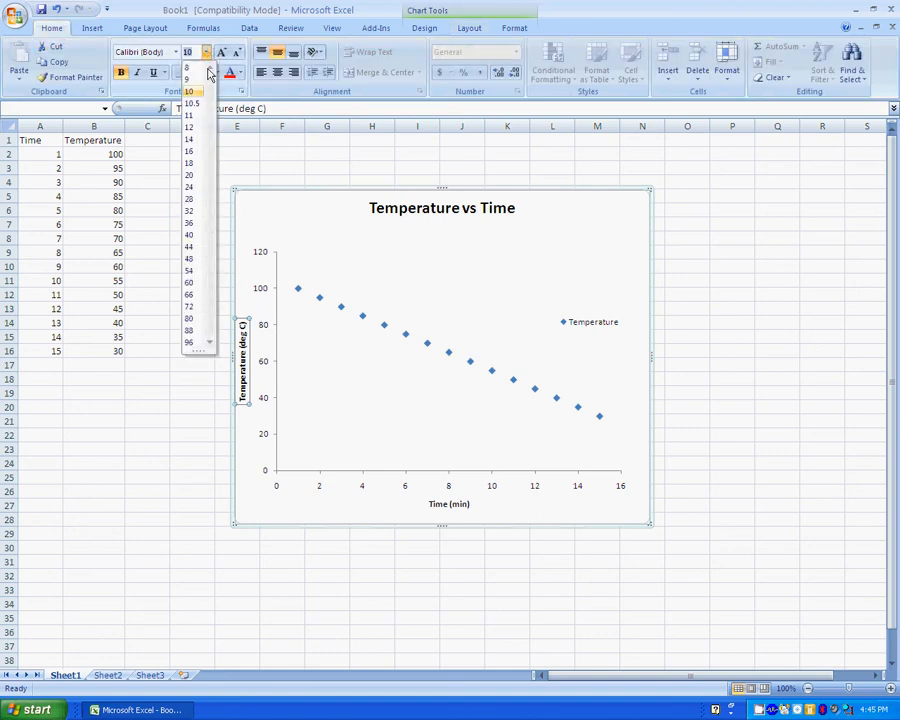
left_click(200, 117)
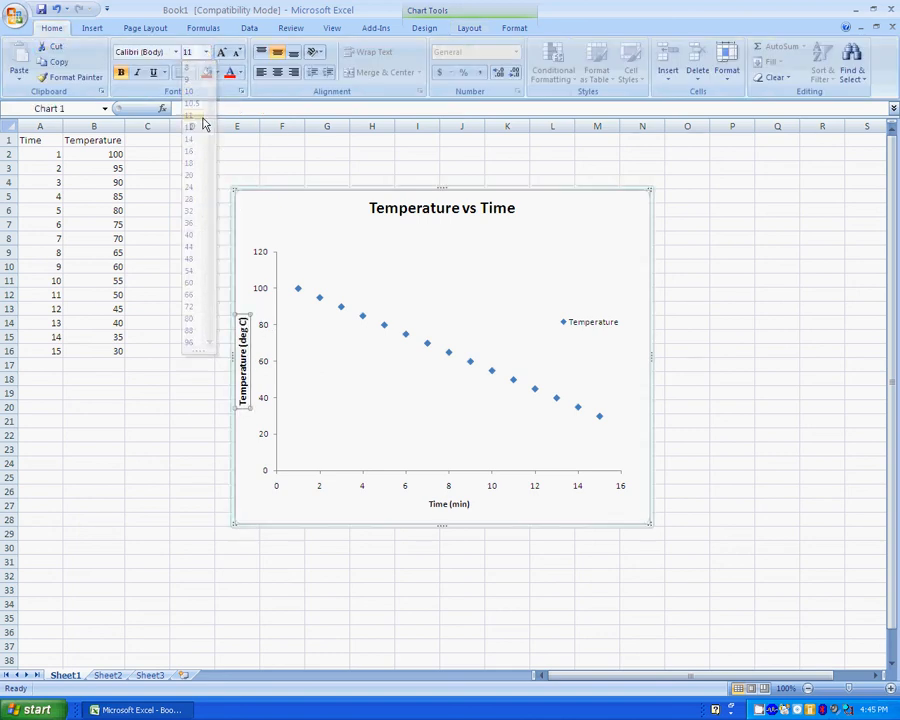
left_click(452, 503)
left_click(206, 52)
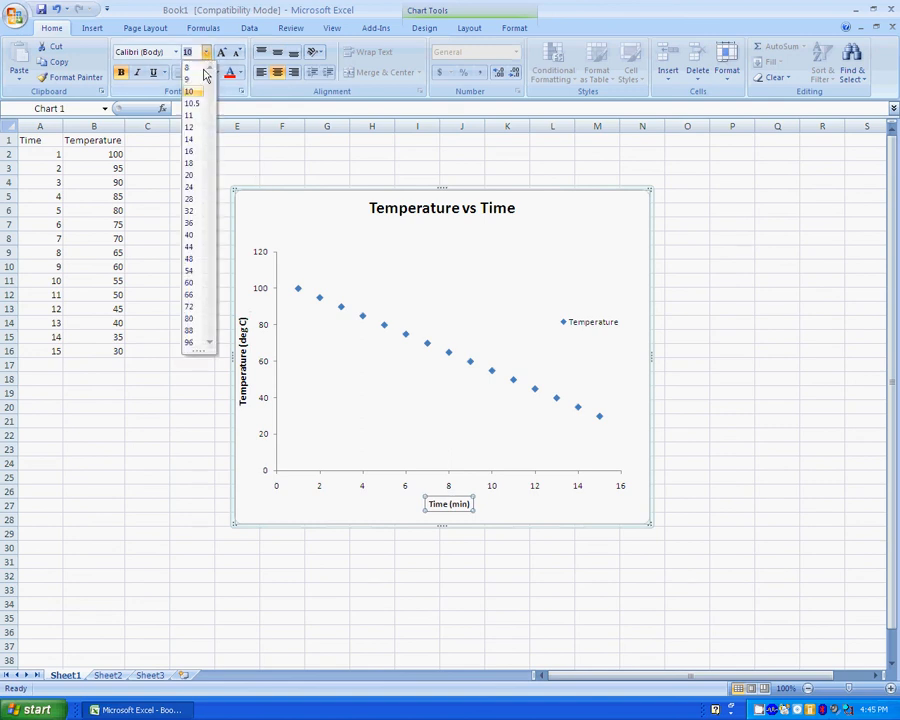
left_click(196, 116)
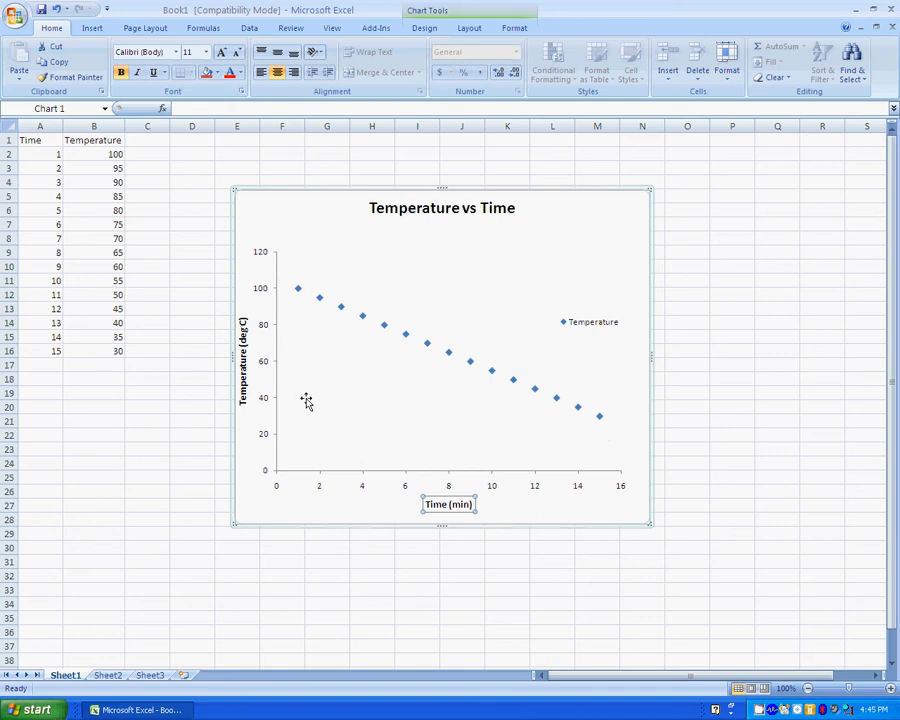
Select the vertical value axis and bring up its context menu.
mouse_move(603, 423)
left_click(277, 368)
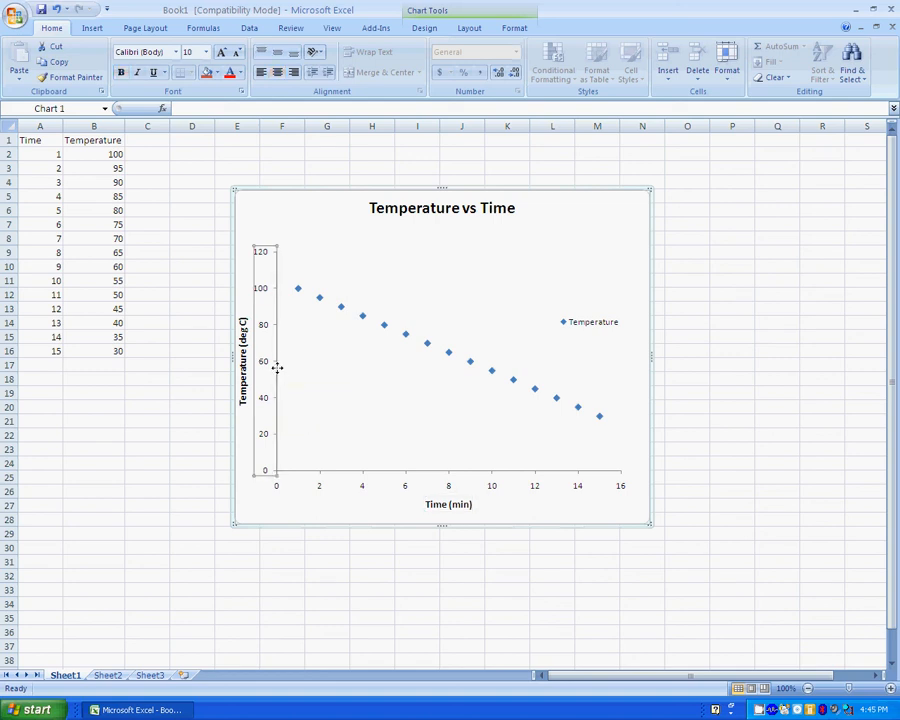
right_click(279, 374)
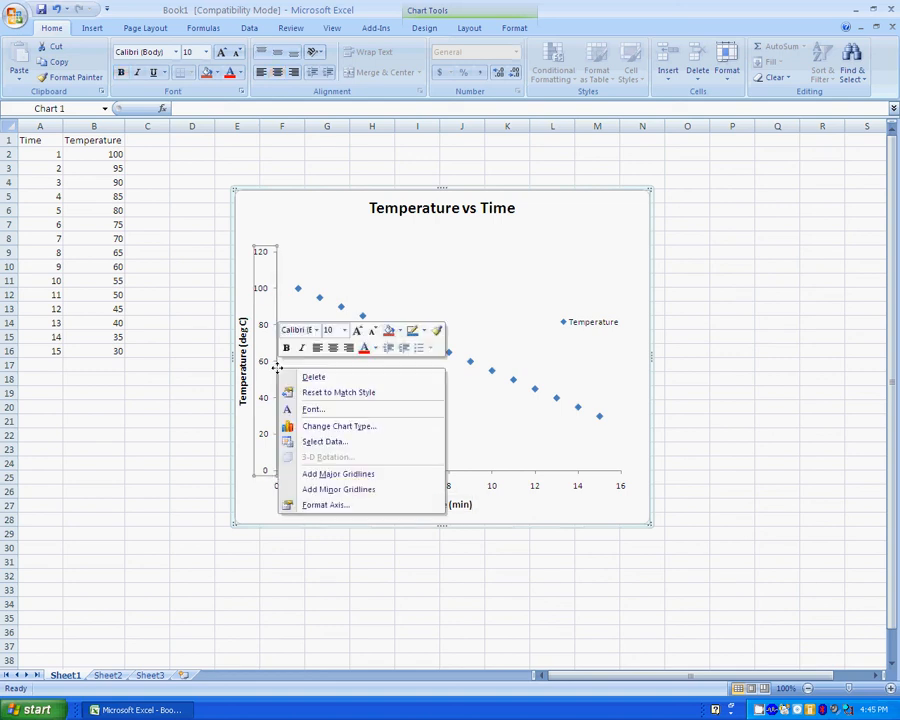
Fix the vertical axis minimum at 20 and maximum at 100 in Format Axis.
left_click(310, 505)
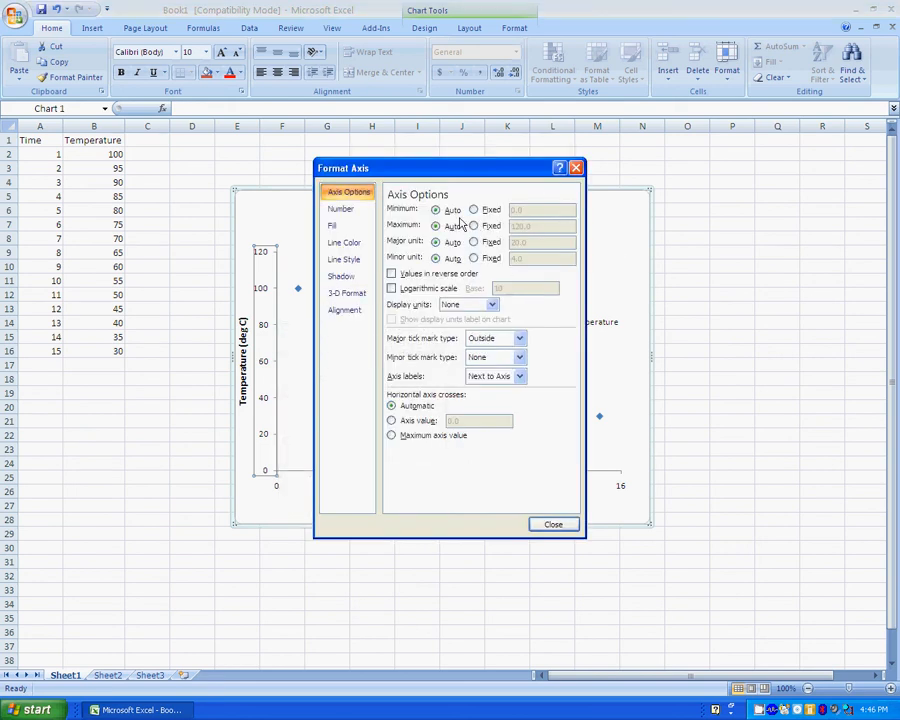
left_click_drag(440, 168, 556, 190)
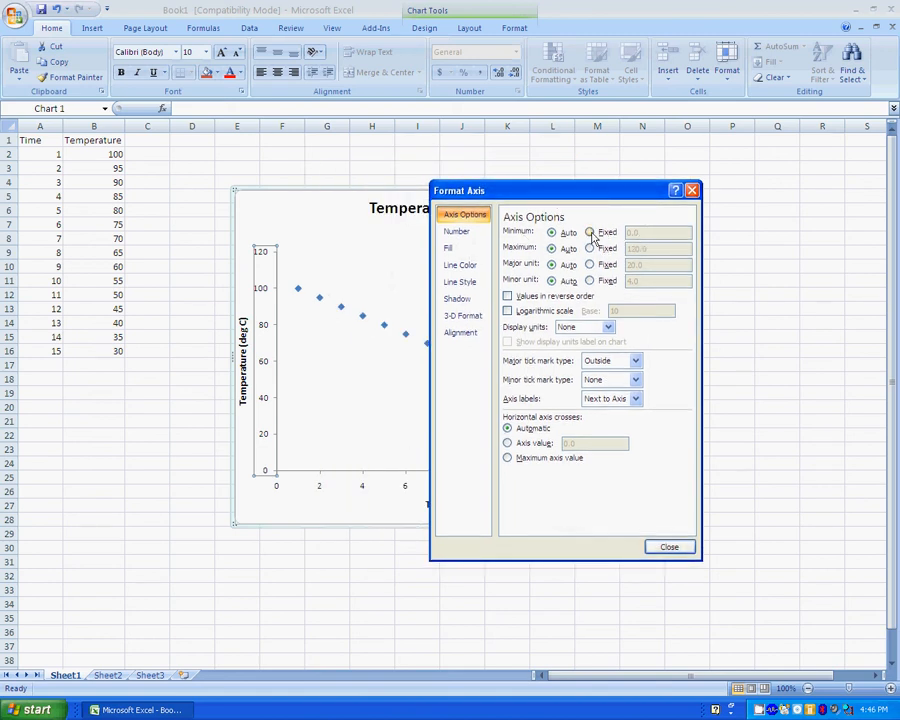
left_click(592, 234)
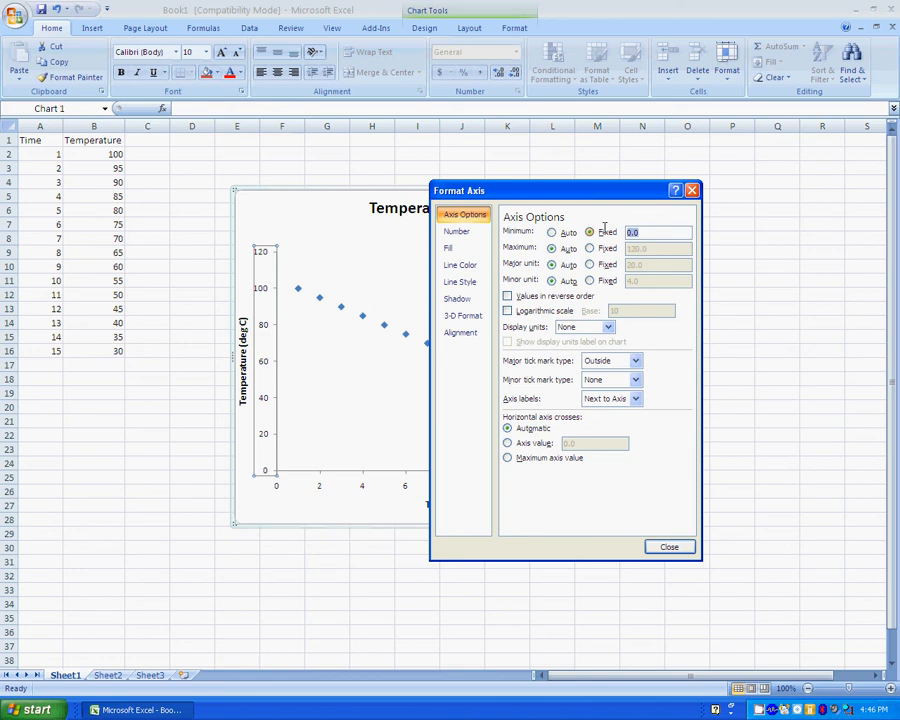
type("20")
left_click(610, 248)
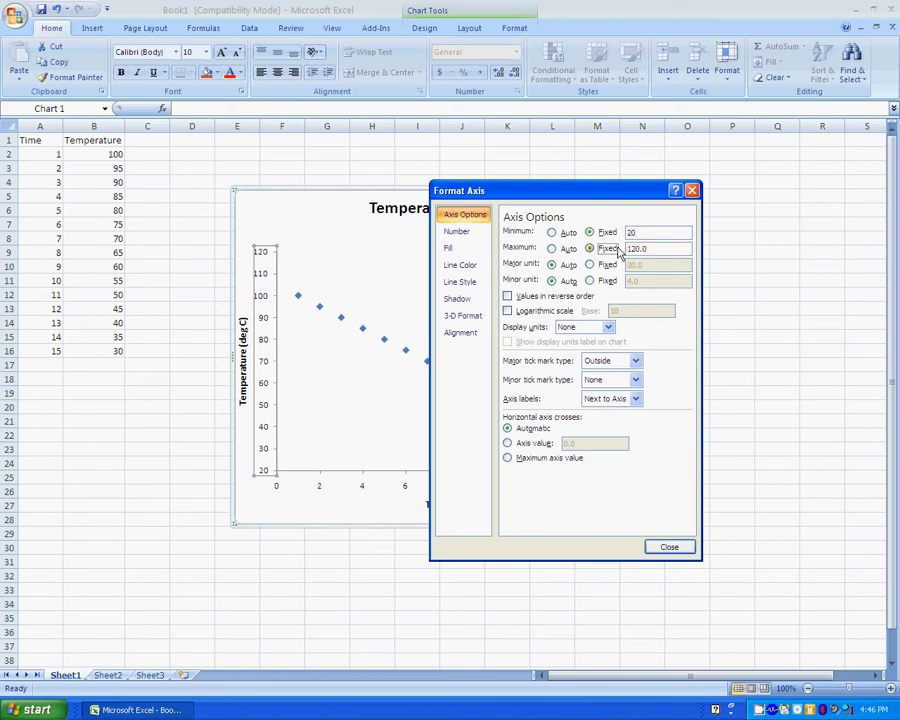
left_click_drag(658, 248, 586, 248)
type("100")
key("Return")
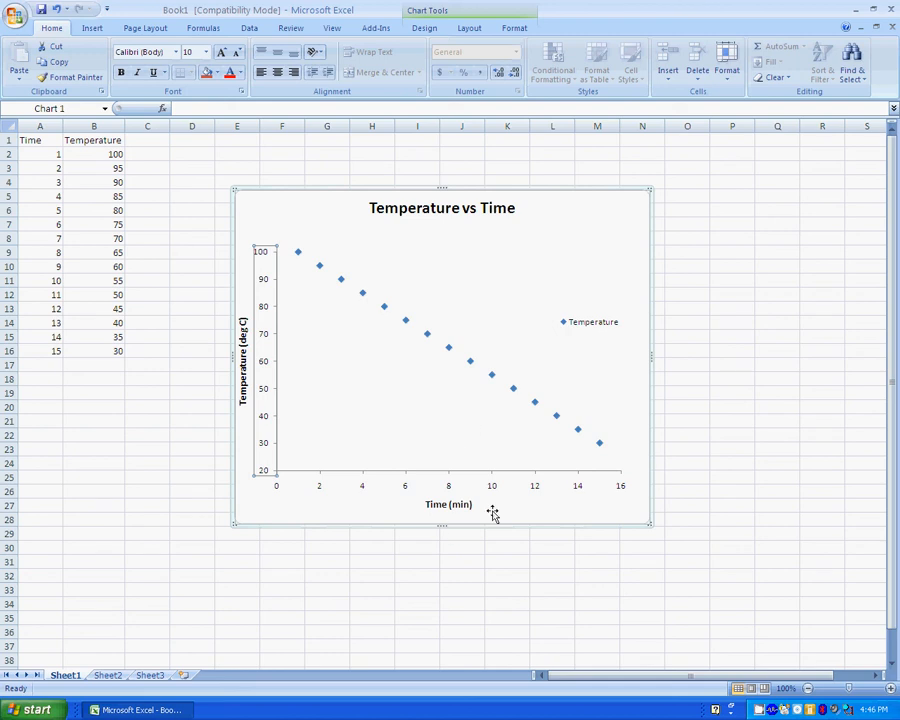
left_click(532, 508)
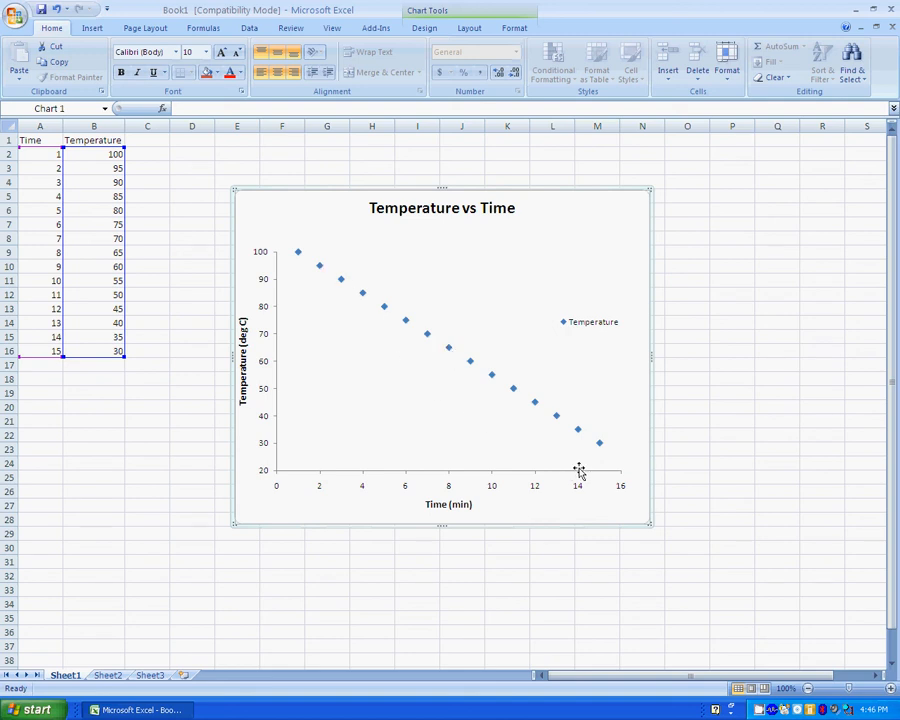
left_click(449, 353)
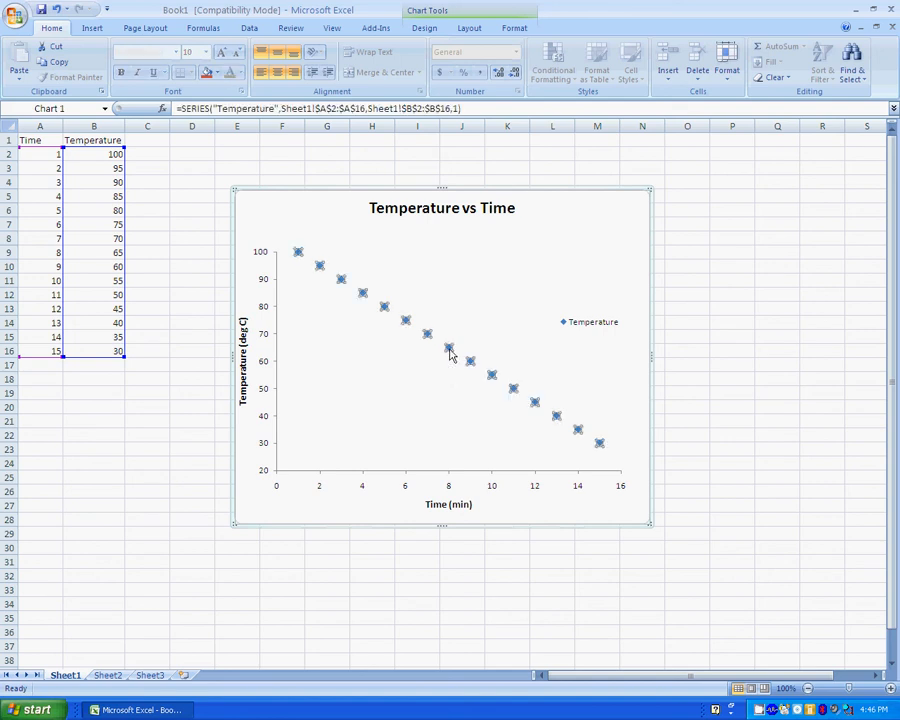
Add a trendline to the temperature series, preview each type, and settle on Linear.
right_click(449, 353)
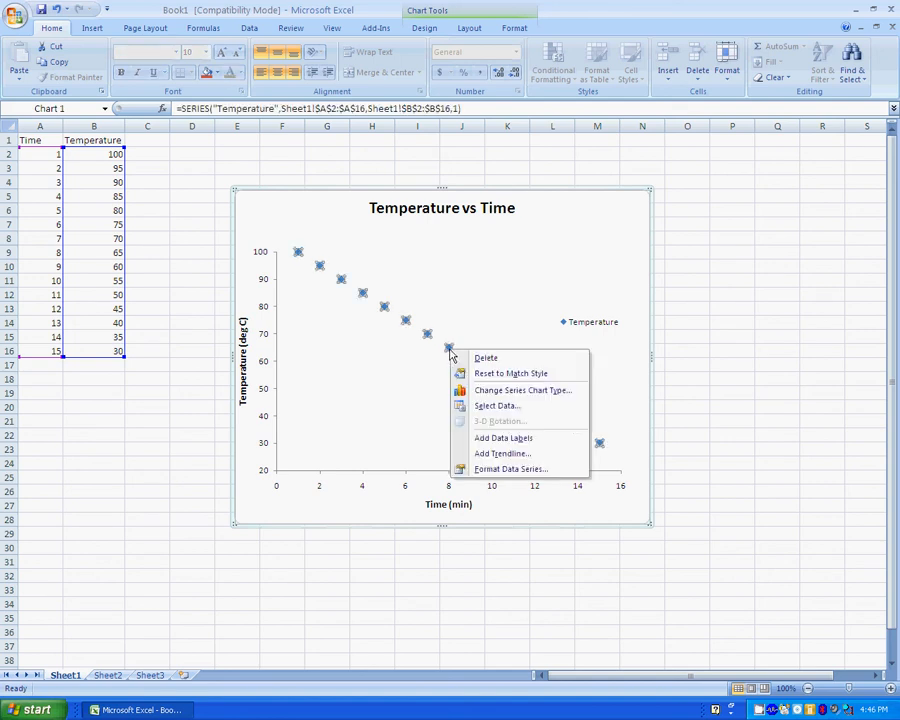
left_click(541, 455)
left_click_drag(540, 180, 690, 172)
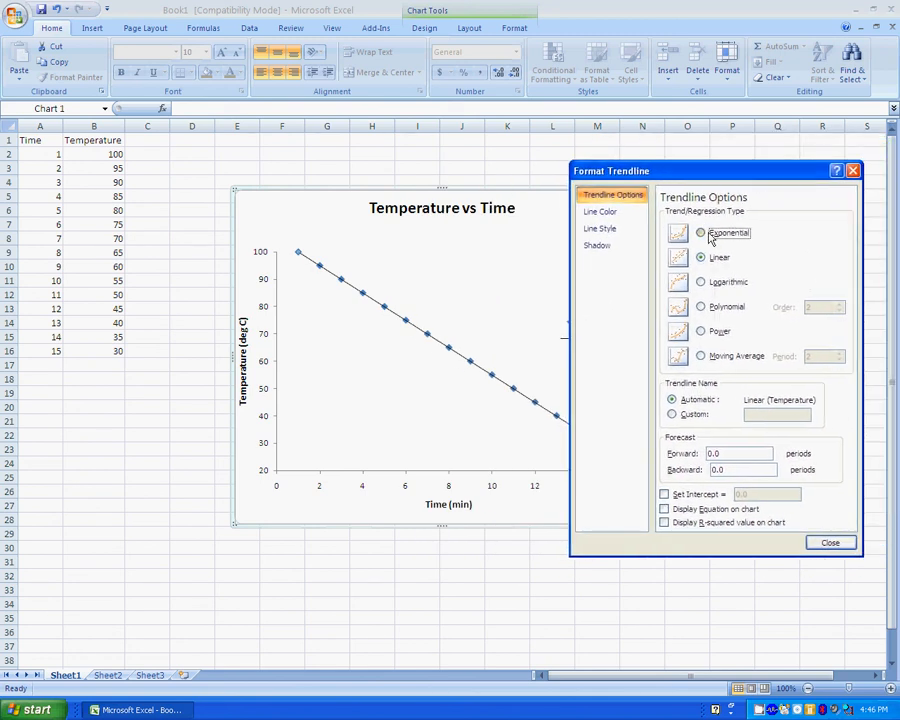
left_click(709, 236)
left_click(700, 257)
left_click(702, 282)
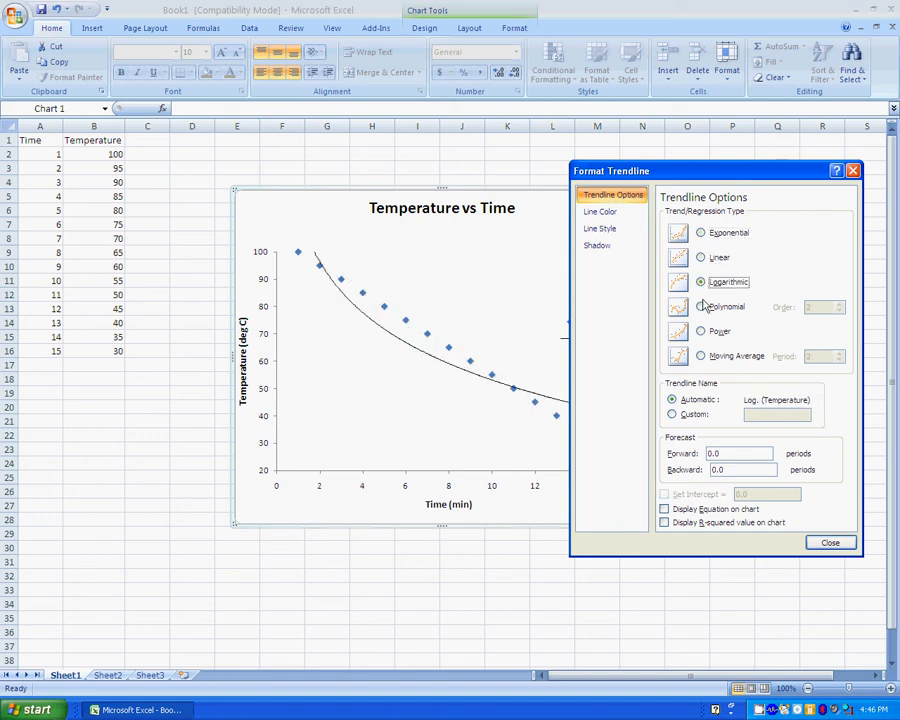
left_click(701, 307)
left_click(701, 331)
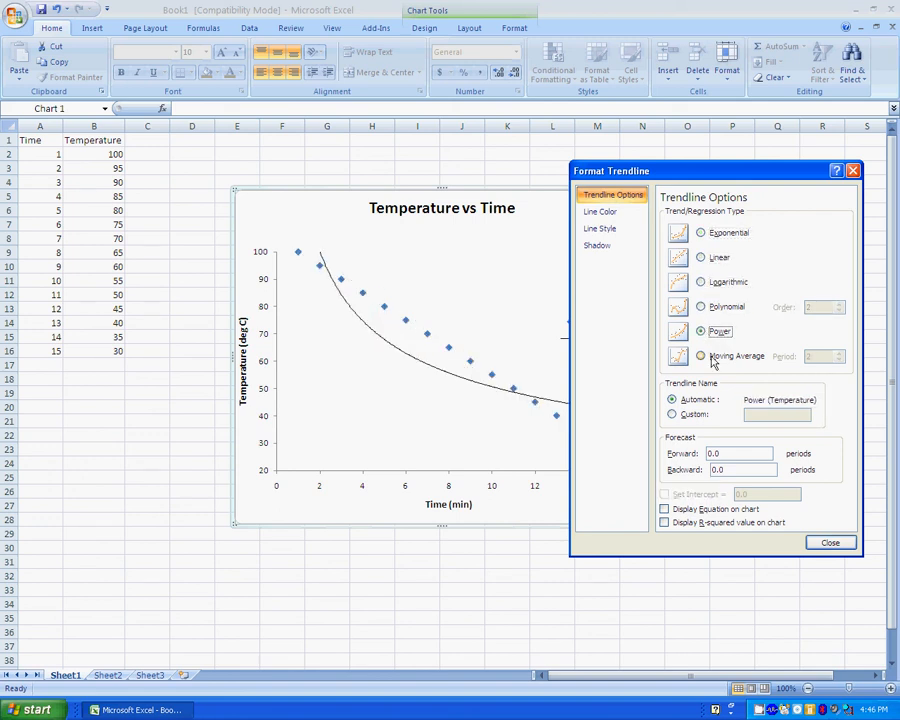
left_click(701, 356)
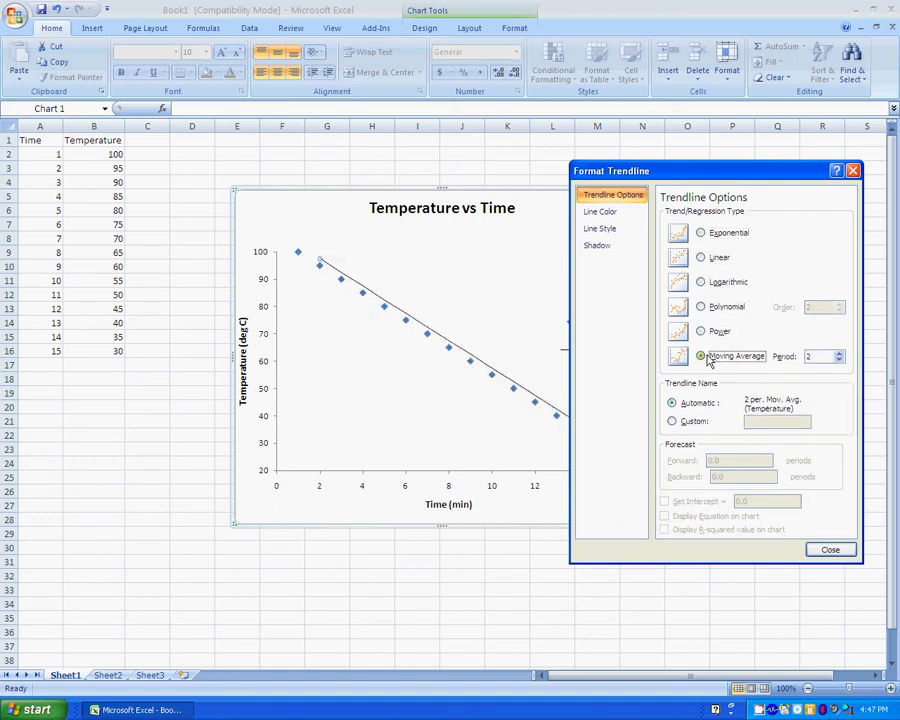
left_click(702, 257)
Display the trendline equation on the chart, leaving R-squared hidden.
left_click_drag(697, 182, 730, 114)
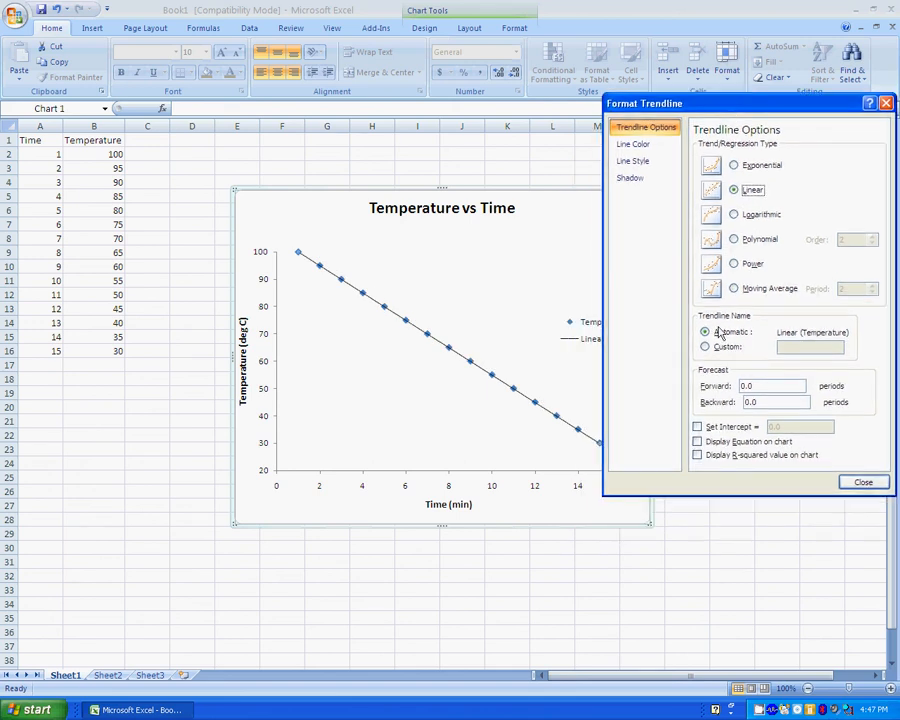
left_click(698, 441)
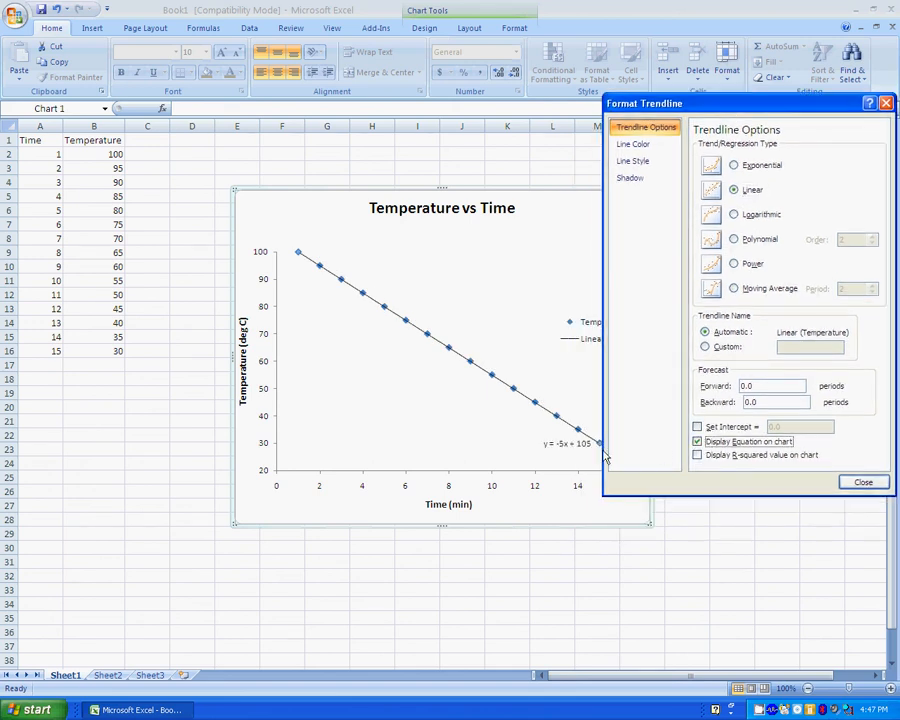
left_click(697, 455)
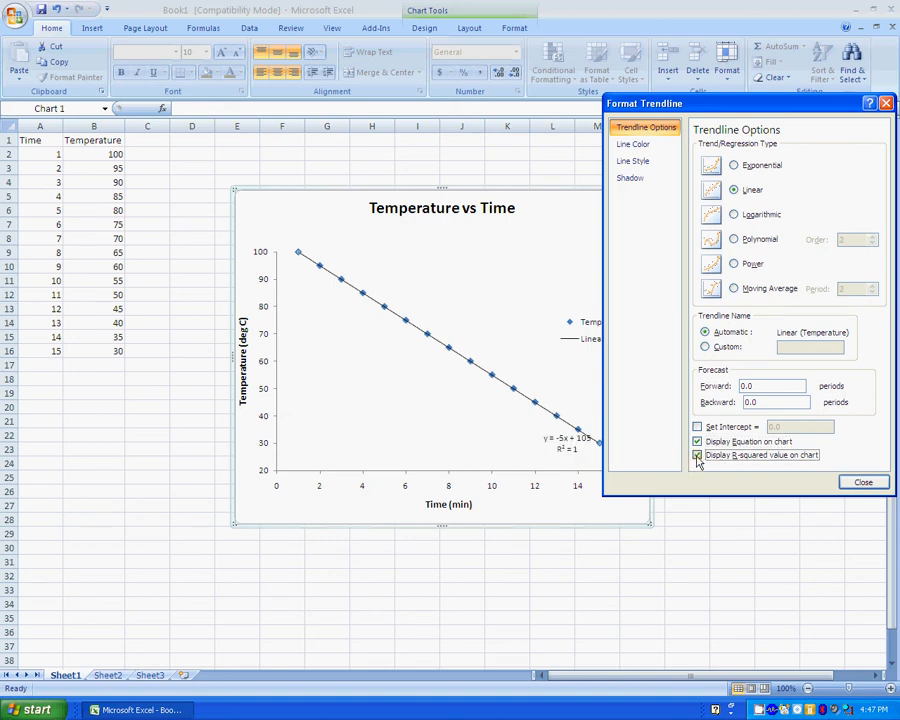
left_click(697, 456)
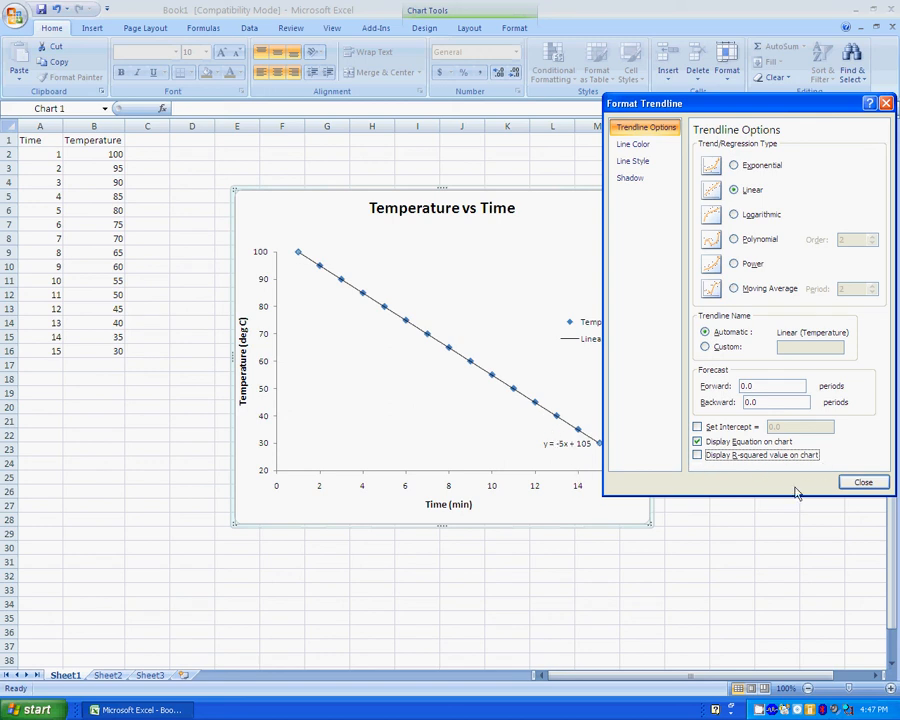
left_click(863, 484)
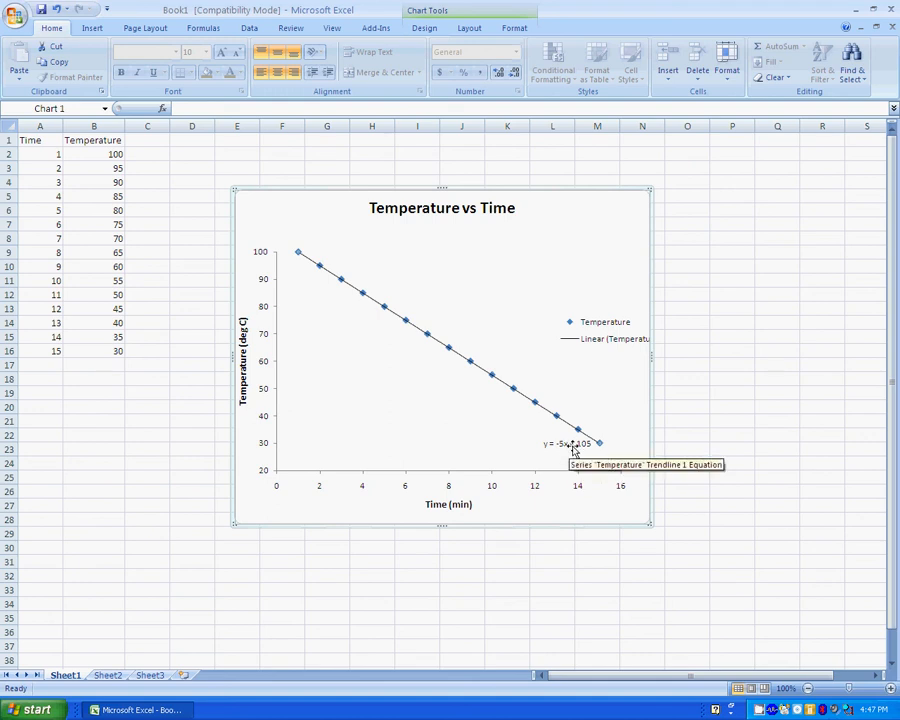
Move the equation label into the plot area and set it to 11 pt.
left_click_drag(573, 450, 416, 424)
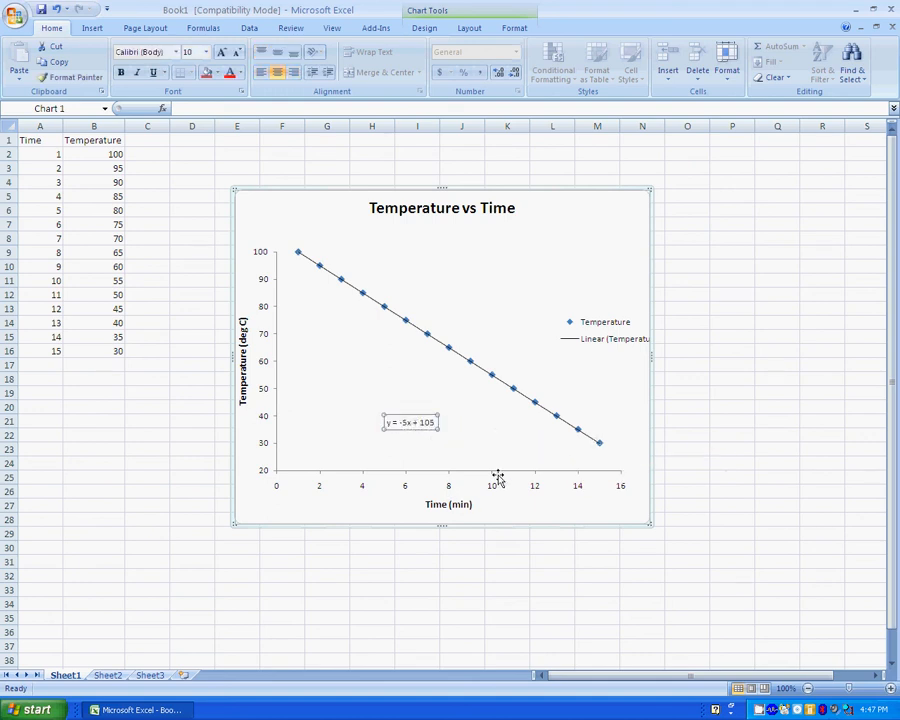
left_click(207, 55)
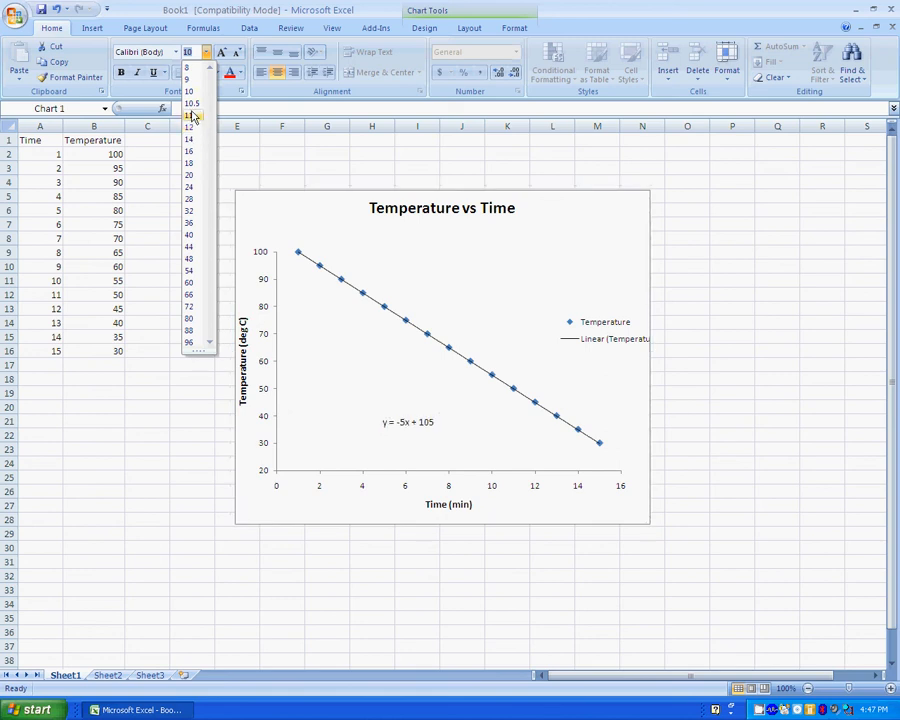
left_click(195, 116)
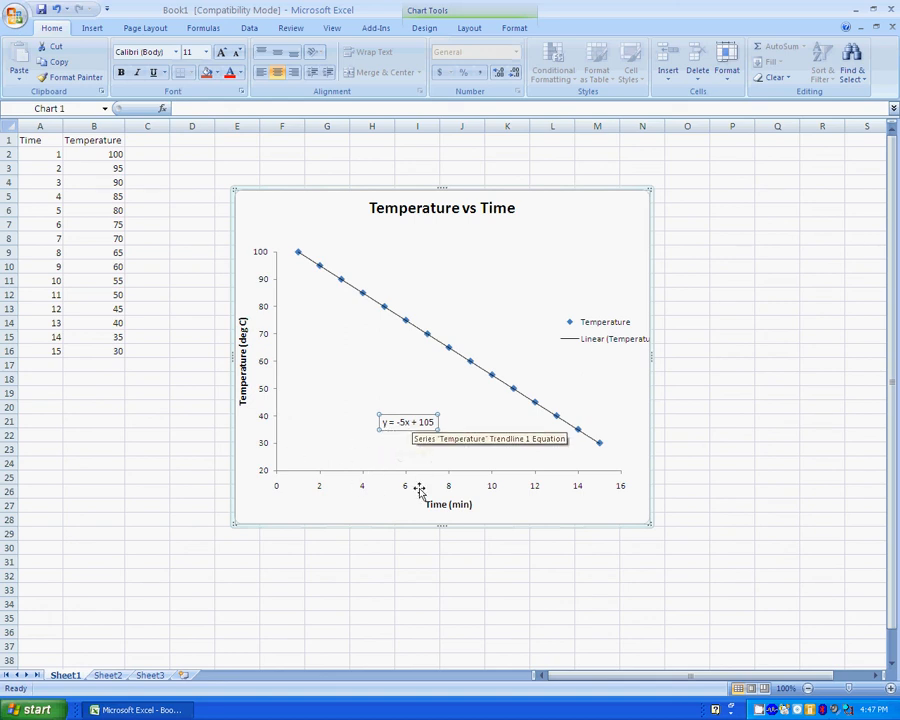
Rewrite the equation label, replacing y with 'Temperature' and x with '(time)'.
left_click(385, 422)
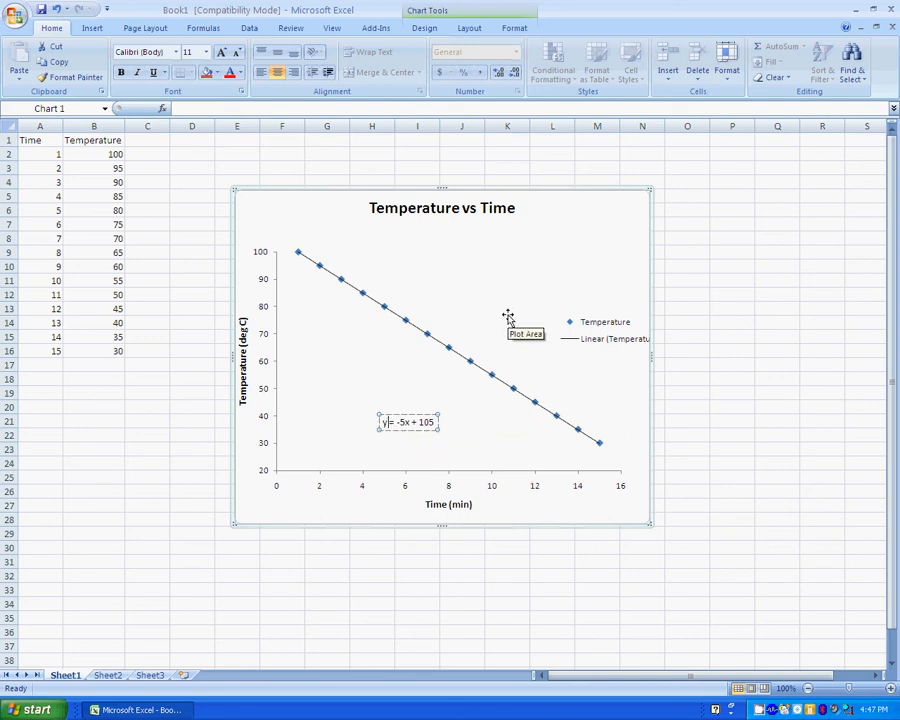
key("BackSpace")
type("Tem")
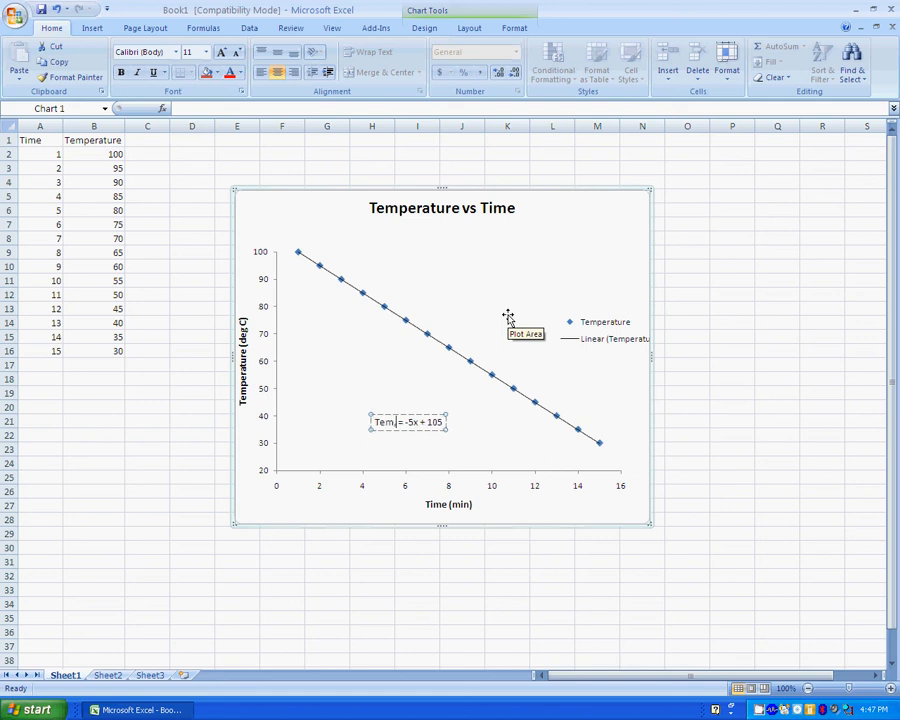
type("perature")
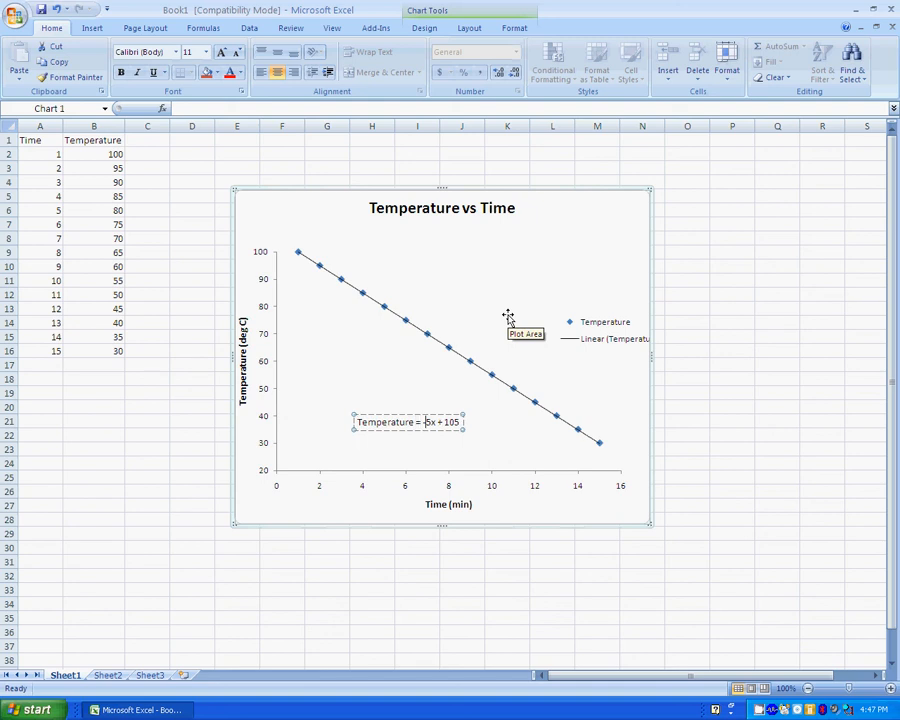
key("BackSpace")
type("(time")
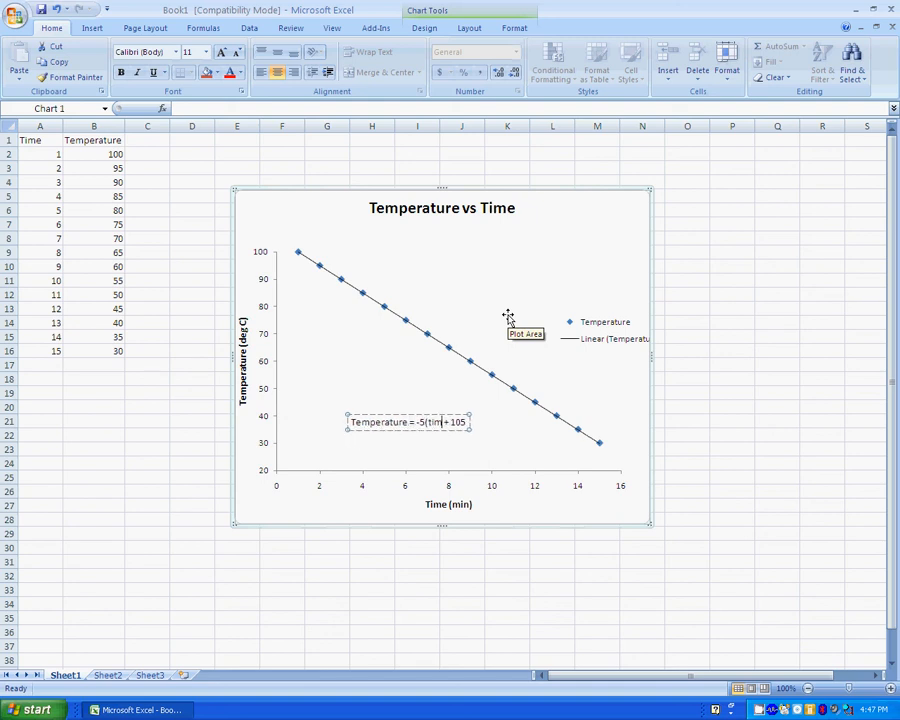
type(")")
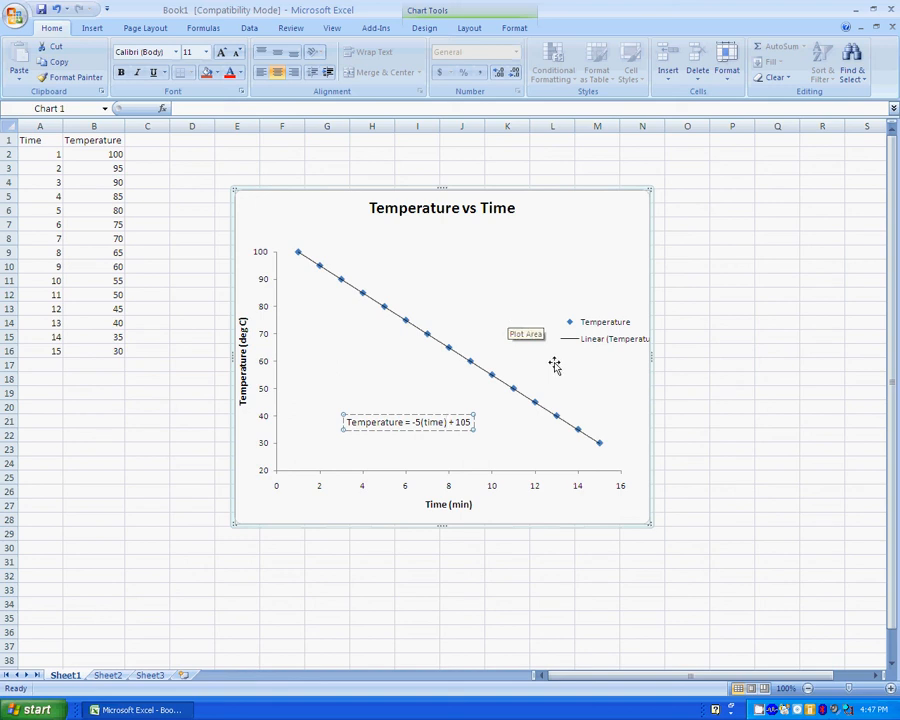
Delete the Linear (Temperature) entry from the chart legend.
left_click(593, 482)
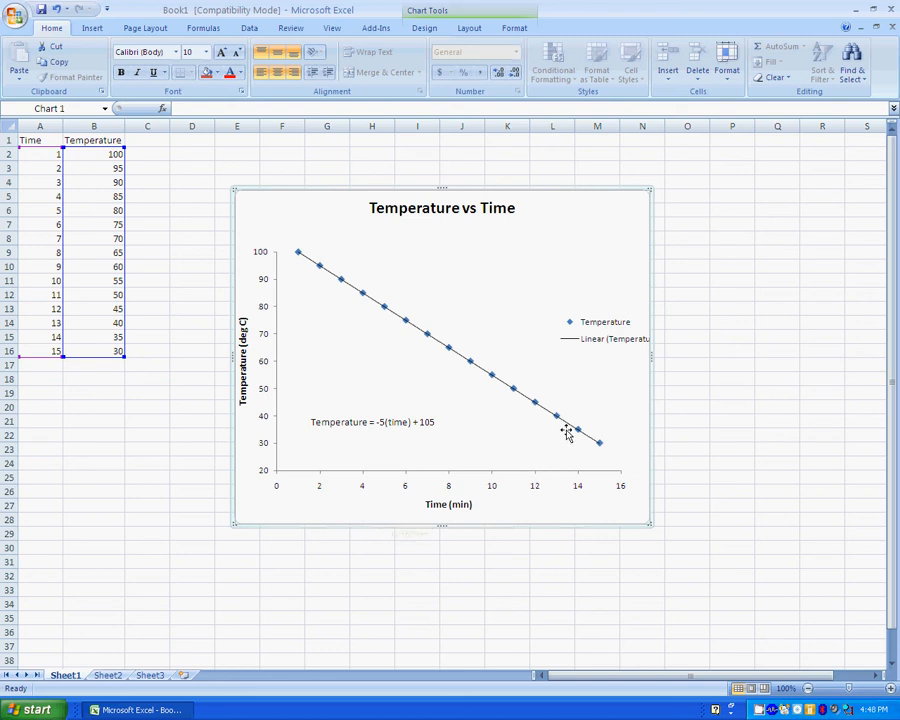
left_click(601, 340)
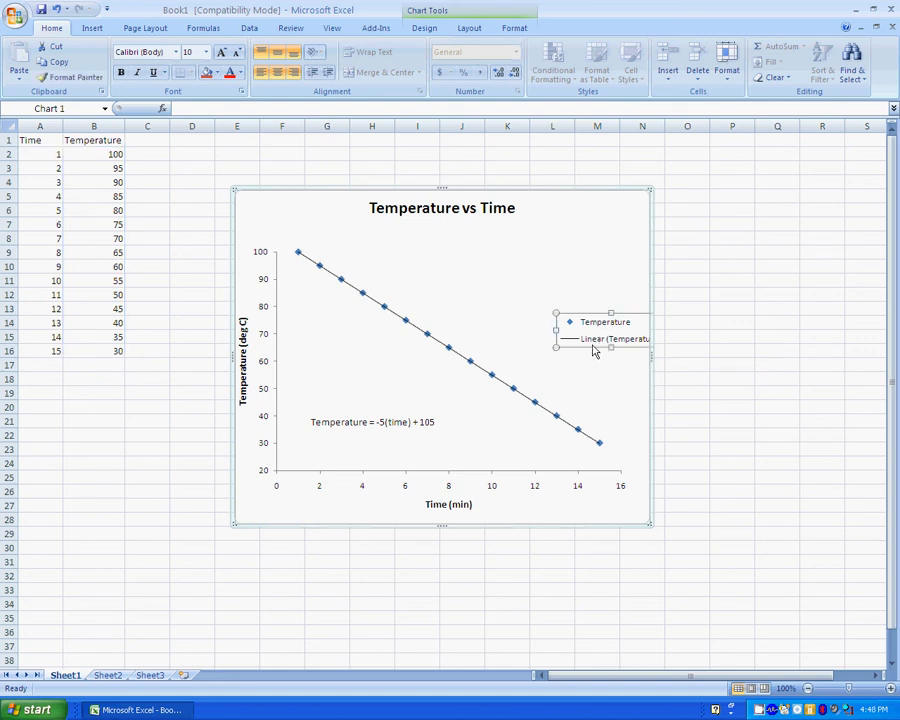
left_click(594, 342)
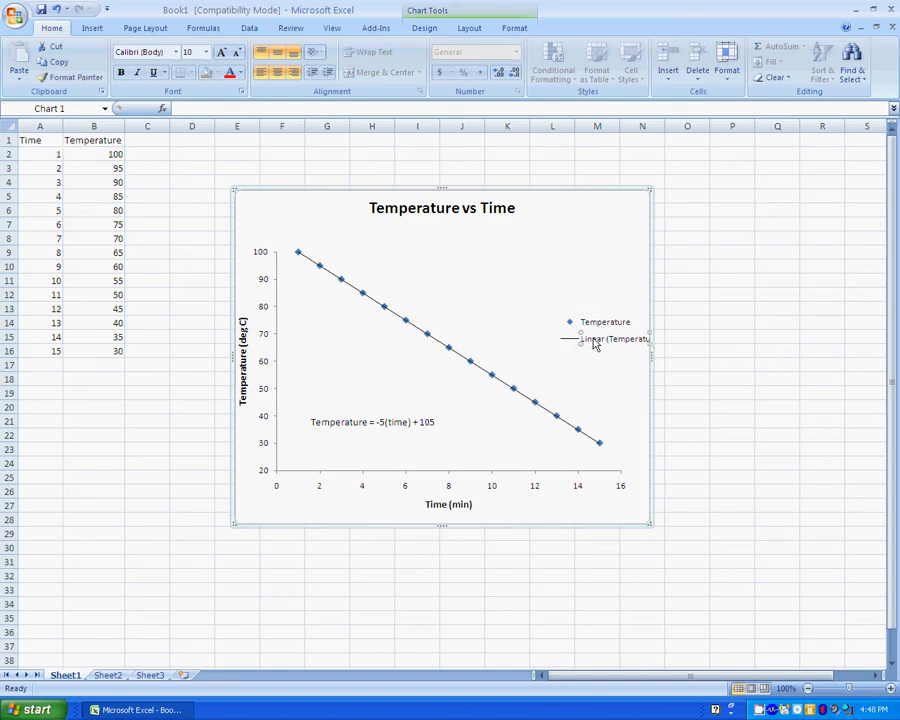
key("Delete")
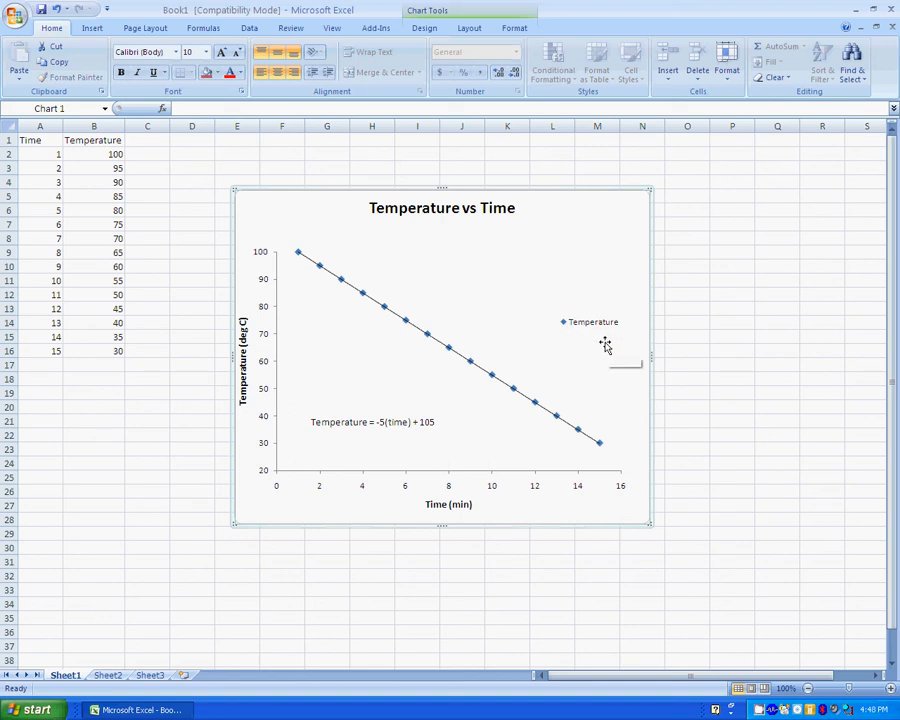
Set the legend to 11 pt and move it up near the top of the plot.
left_click(590, 324)
left_click(205, 52)
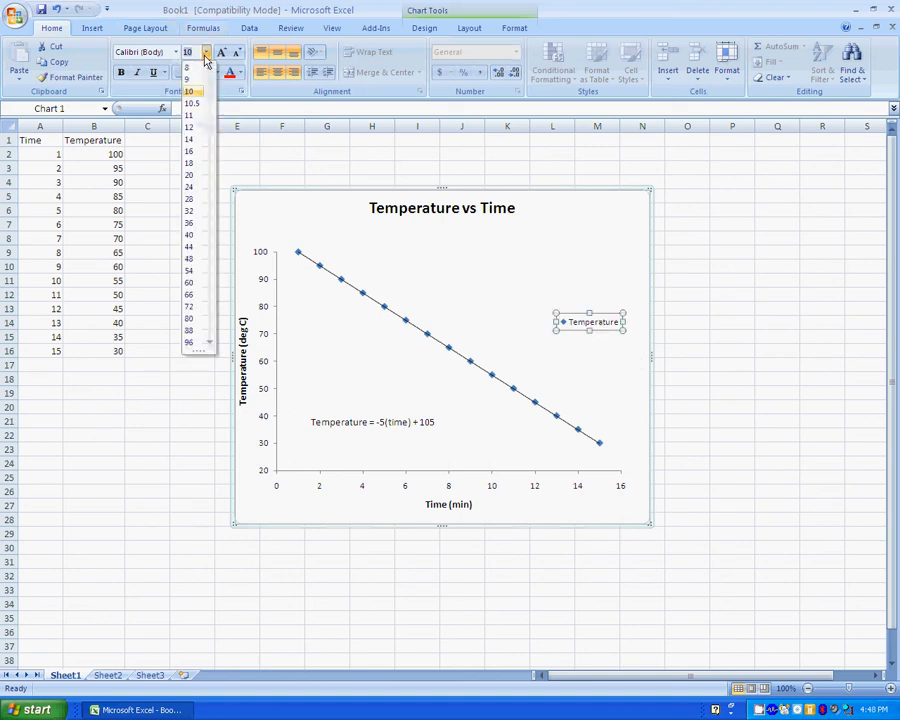
left_click(198, 116)
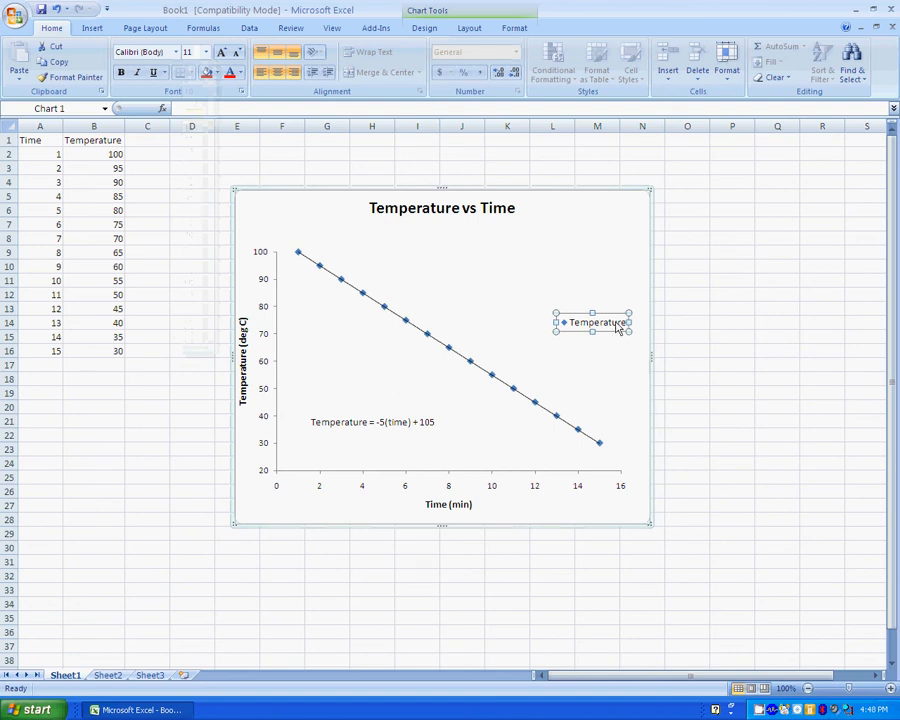
left_click_drag(600, 304, 538, 264)
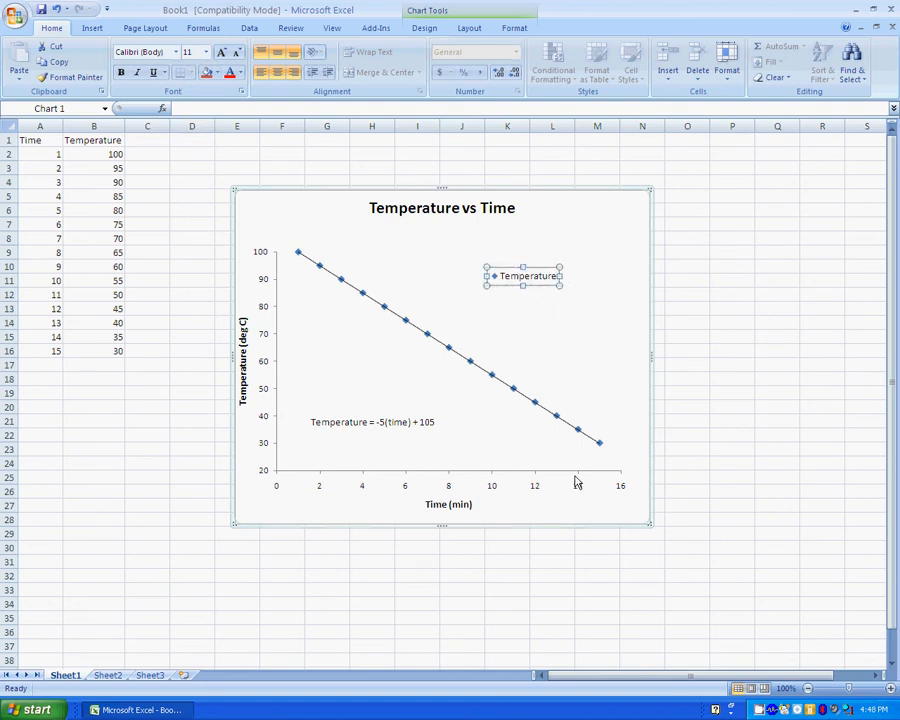